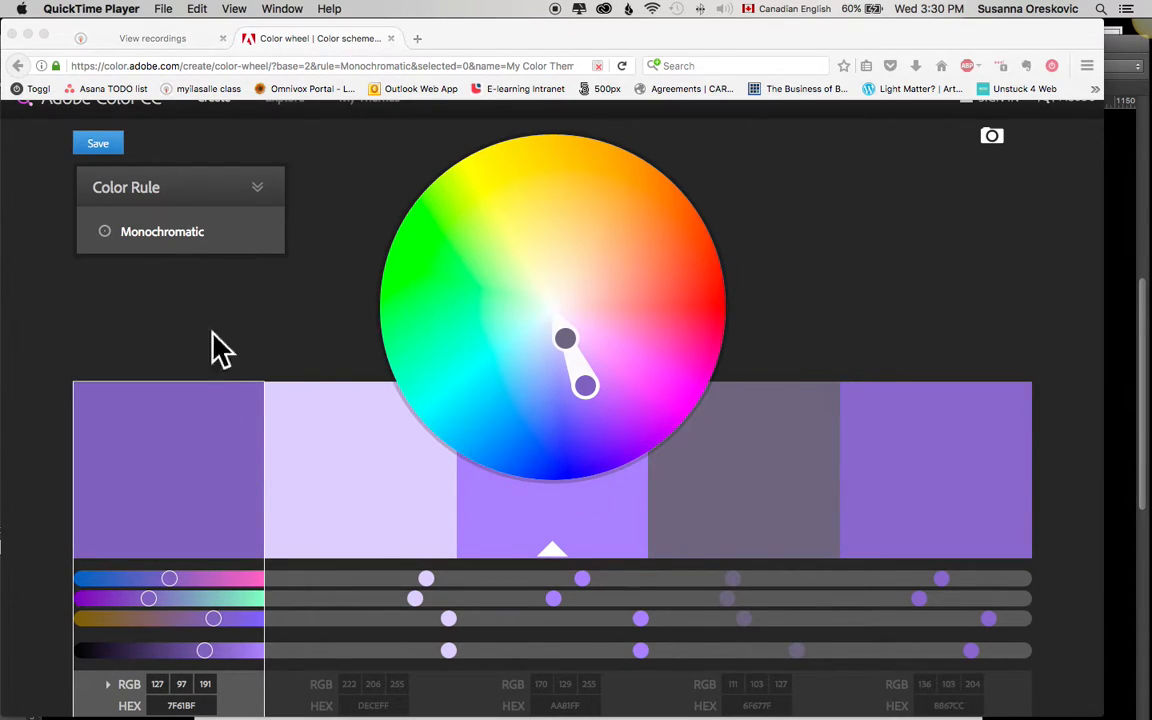
Step: Preview the Analogous, Triad, Complementary, Compound, Shades and Custom color rules, and return the theme to Monochromatic
click(266, 195)
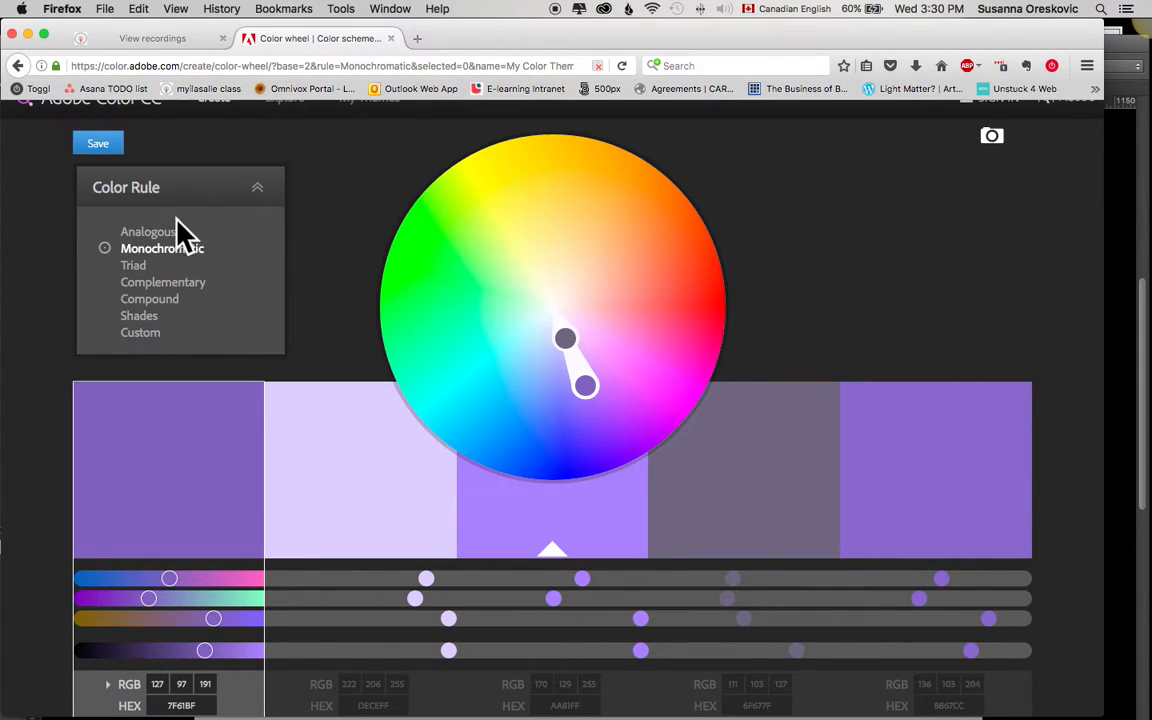
click(160, 233)
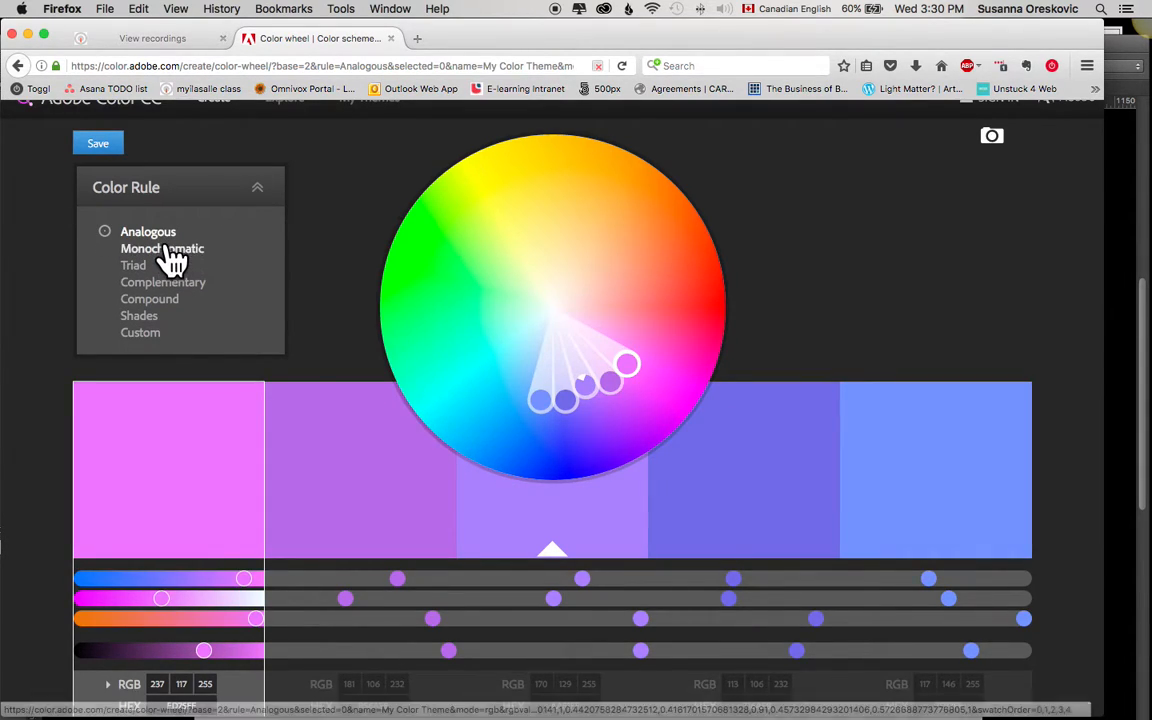
click(168, 249)
click(145, 266)
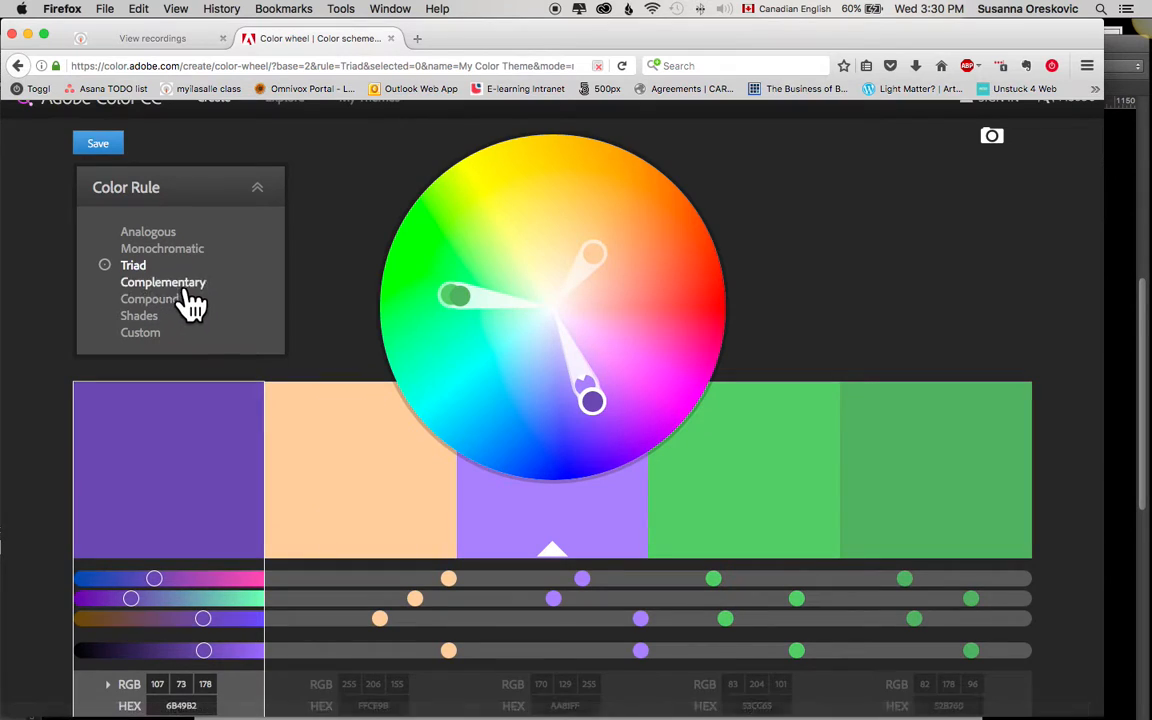
click(180, 284)
click(165, 300)
click(150, 316)
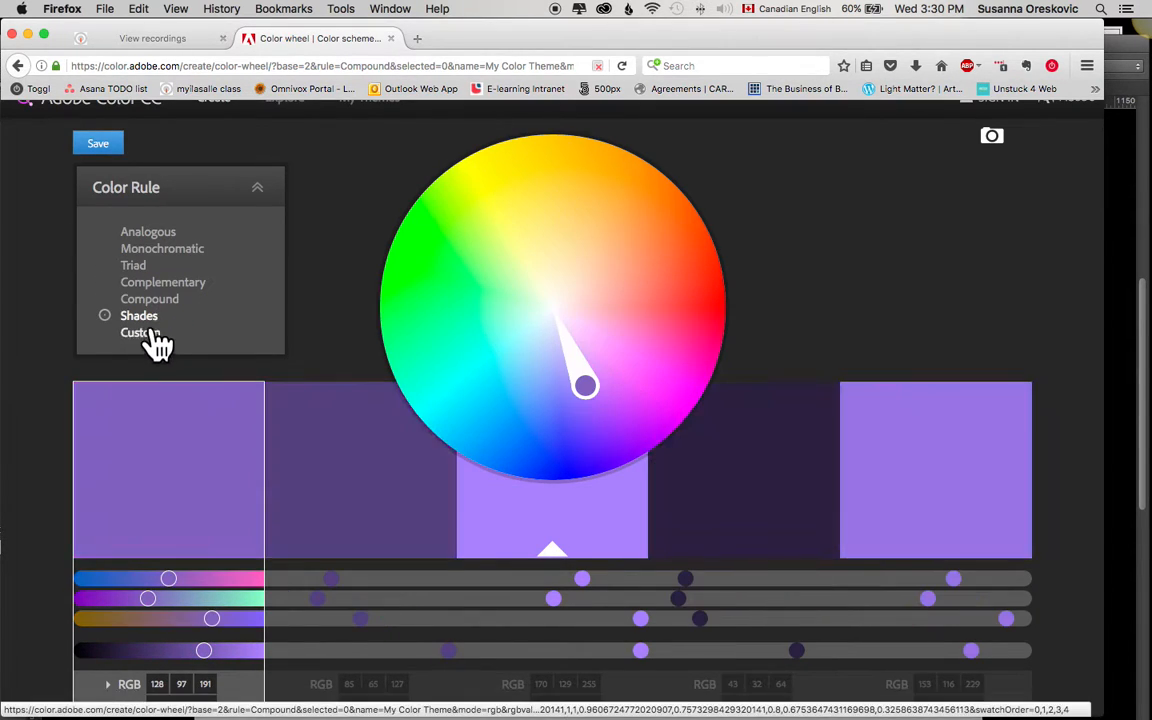
click(150, 334)
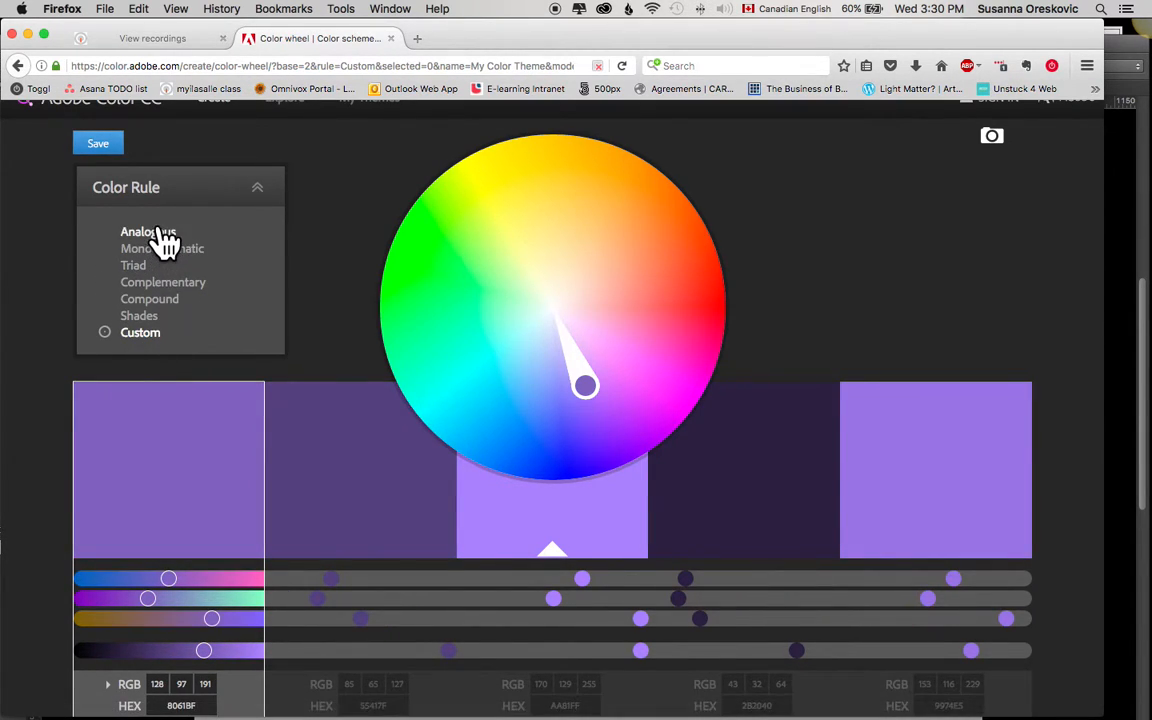
click(162, 258)
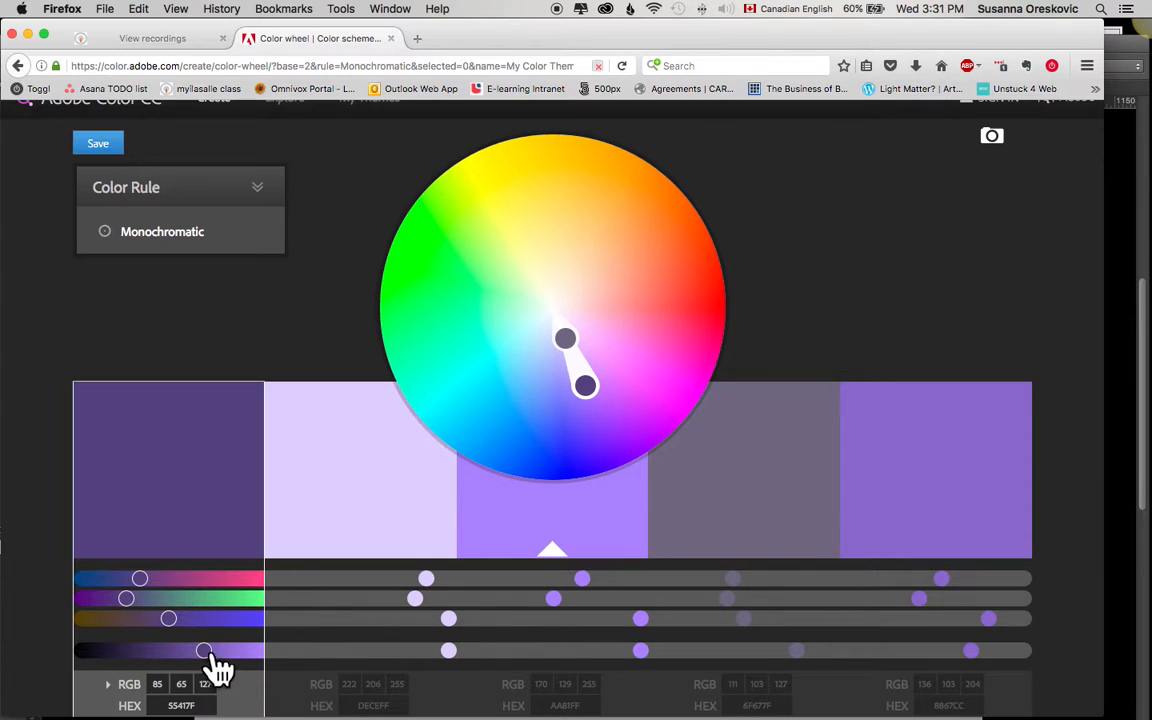
Step: Compare the Complementary color rule with the current theme and switch back to Monochromatic
mouse_move(249, 239)
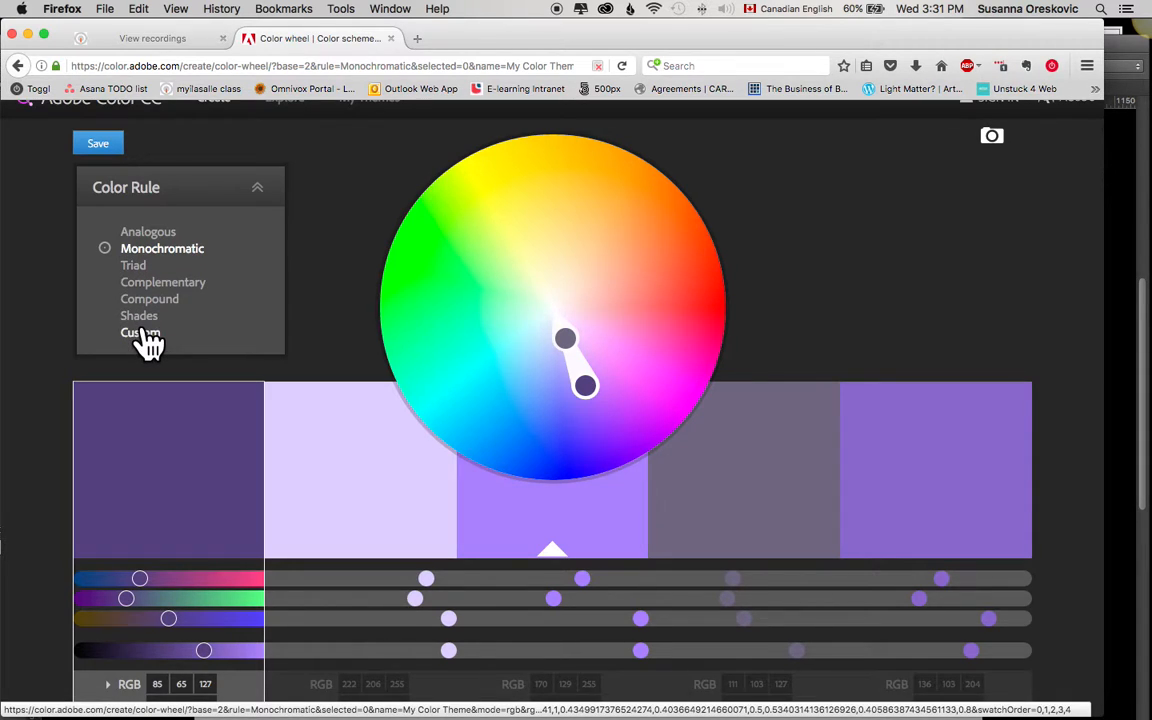
click(160, 287)
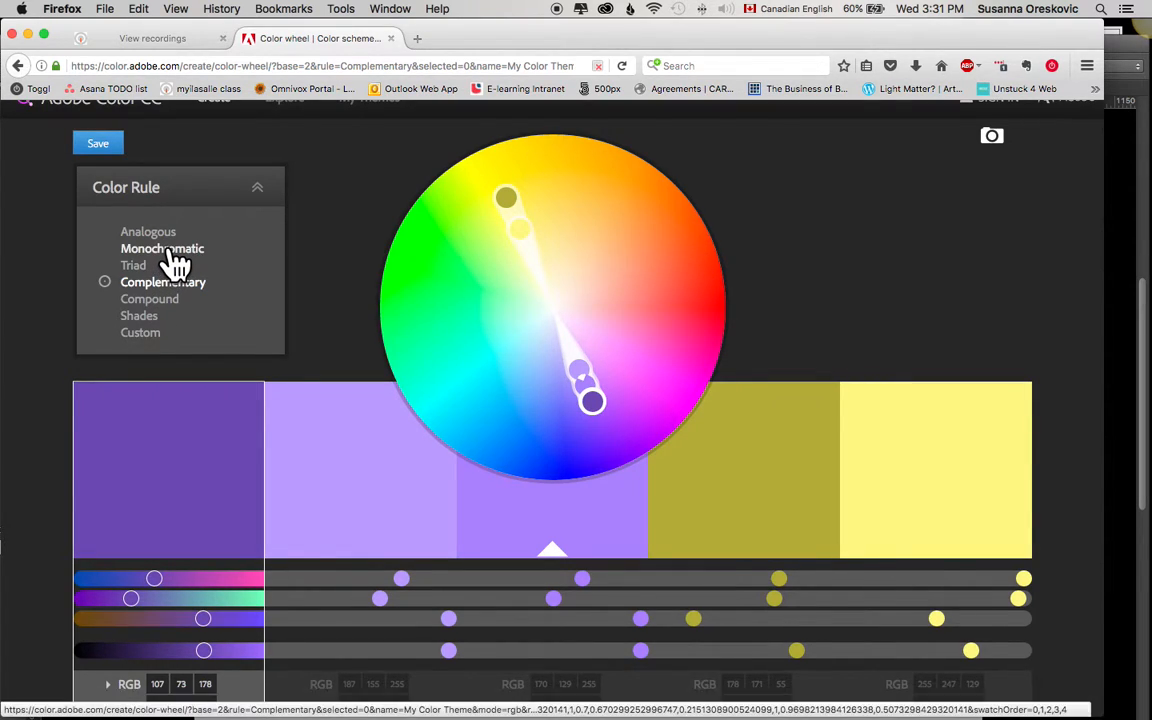
click(170, 253)
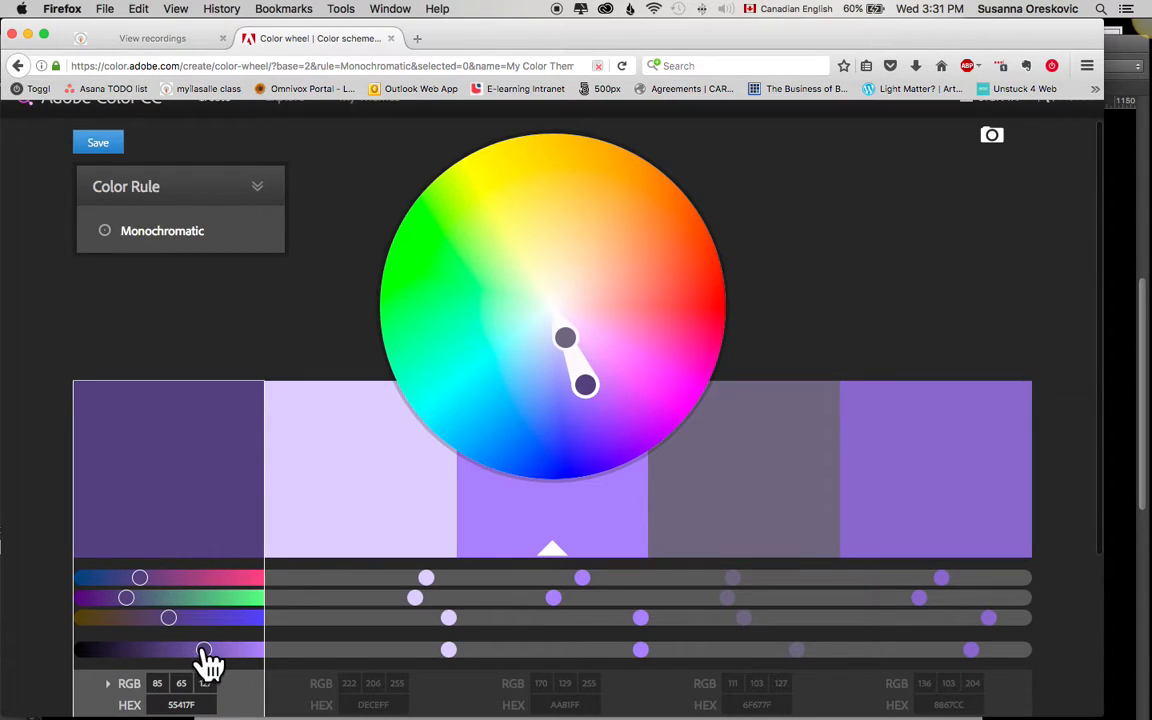
Step: Adjust the first swatch's color values to the brown 6A5444 and select its HEX code for copying
drag(204, 652, 128, 620)
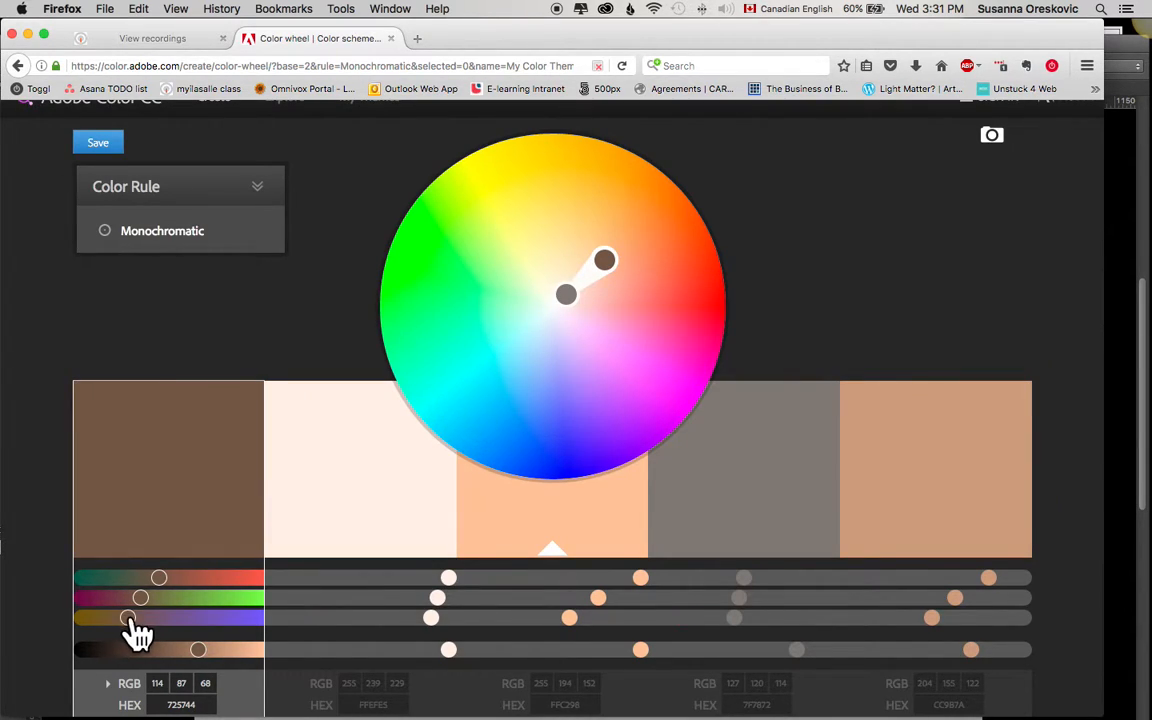
mouse_move(140, 598)
mouse_down()
mouse_move(172, 577)
mouse_move(153, 578)
mouse_up()
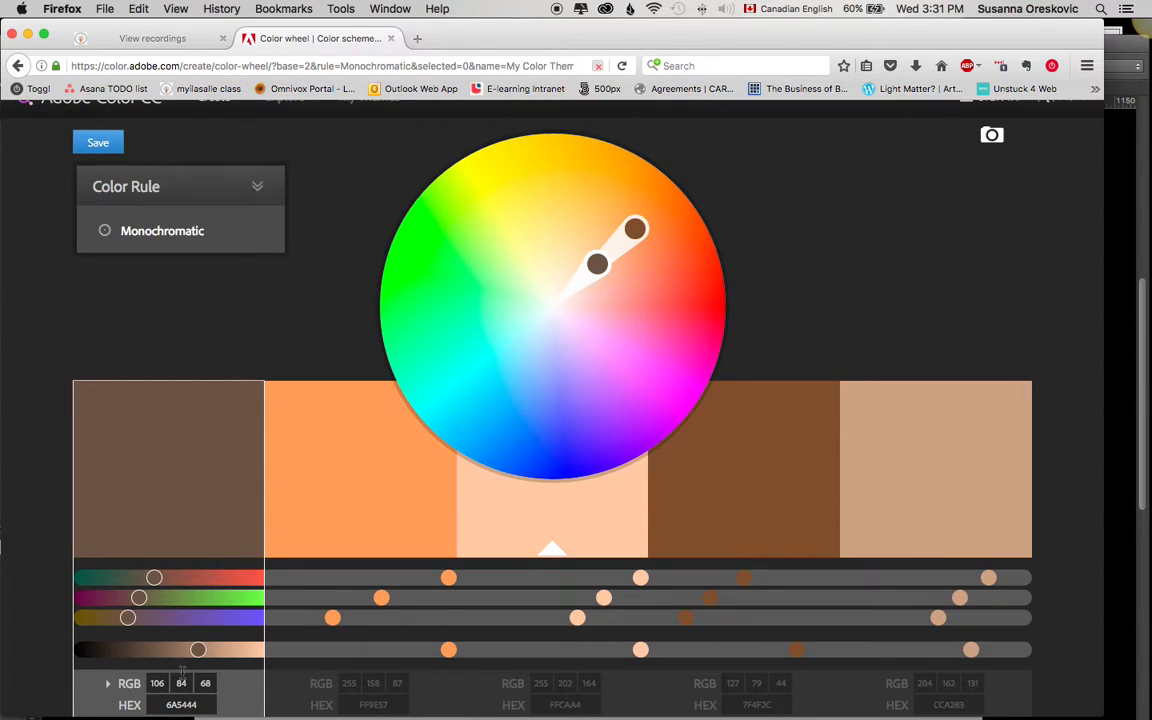
scroll(232, 548, down, 3)
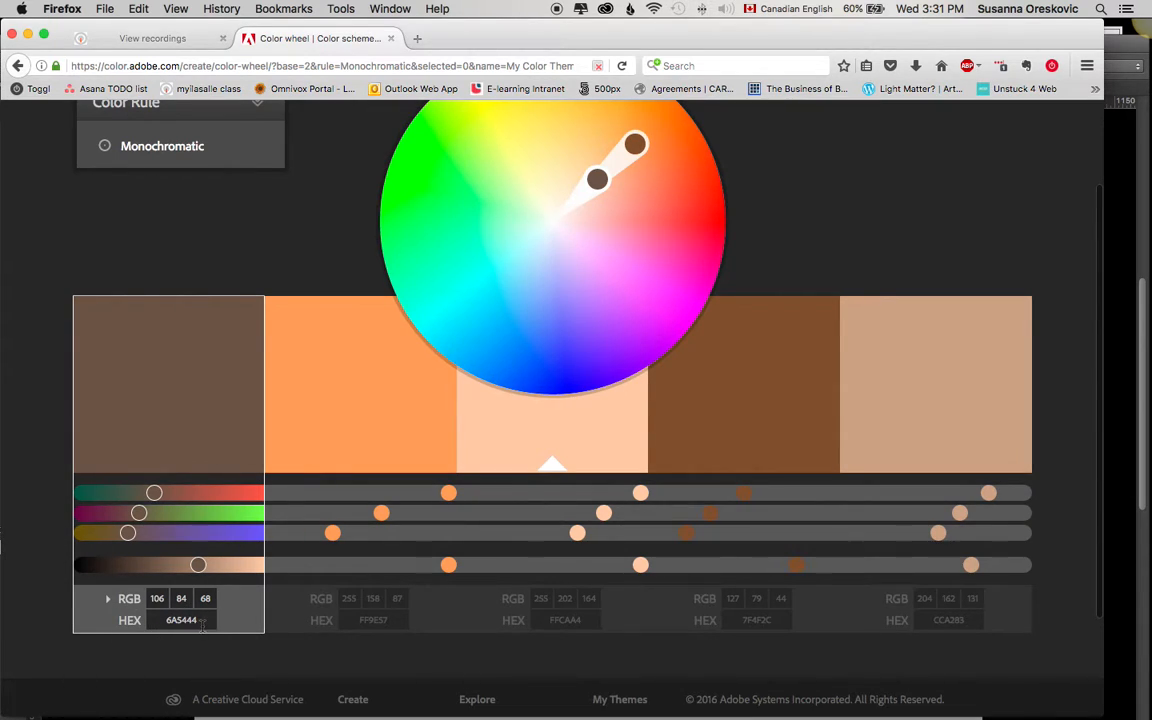
click(150, 620)
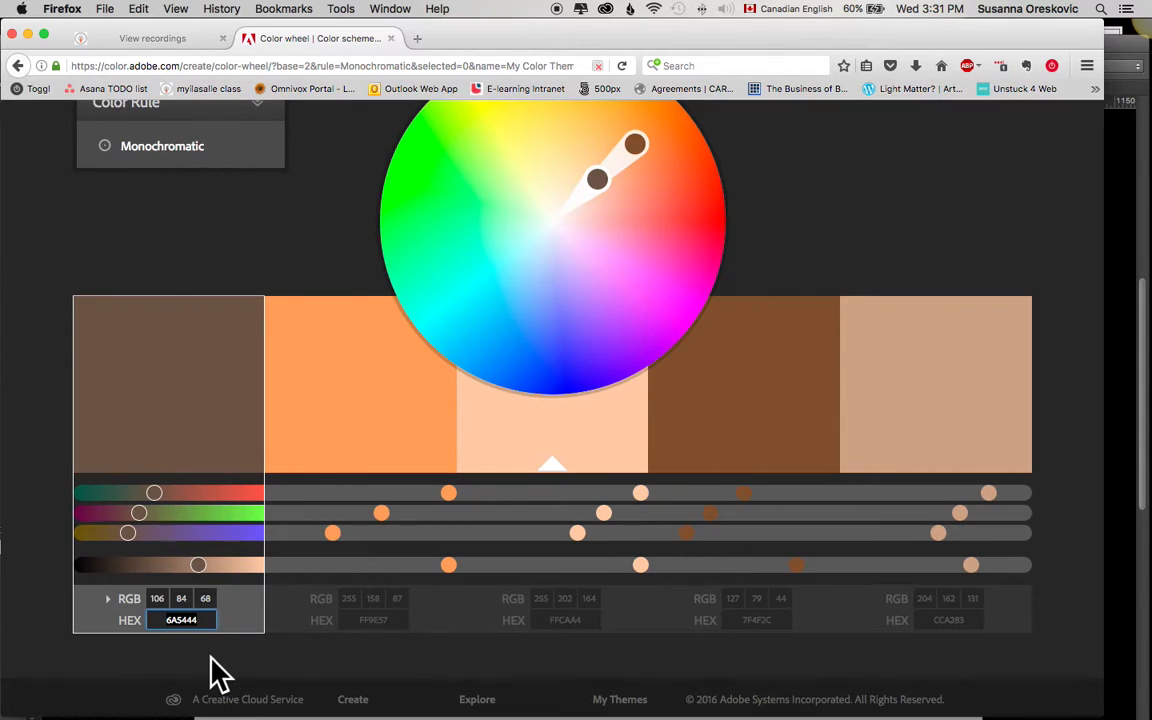
Step: Switch to Photoshop and set the foreground color to the copied HEX value 6A5444
mouse_move(420, 700)
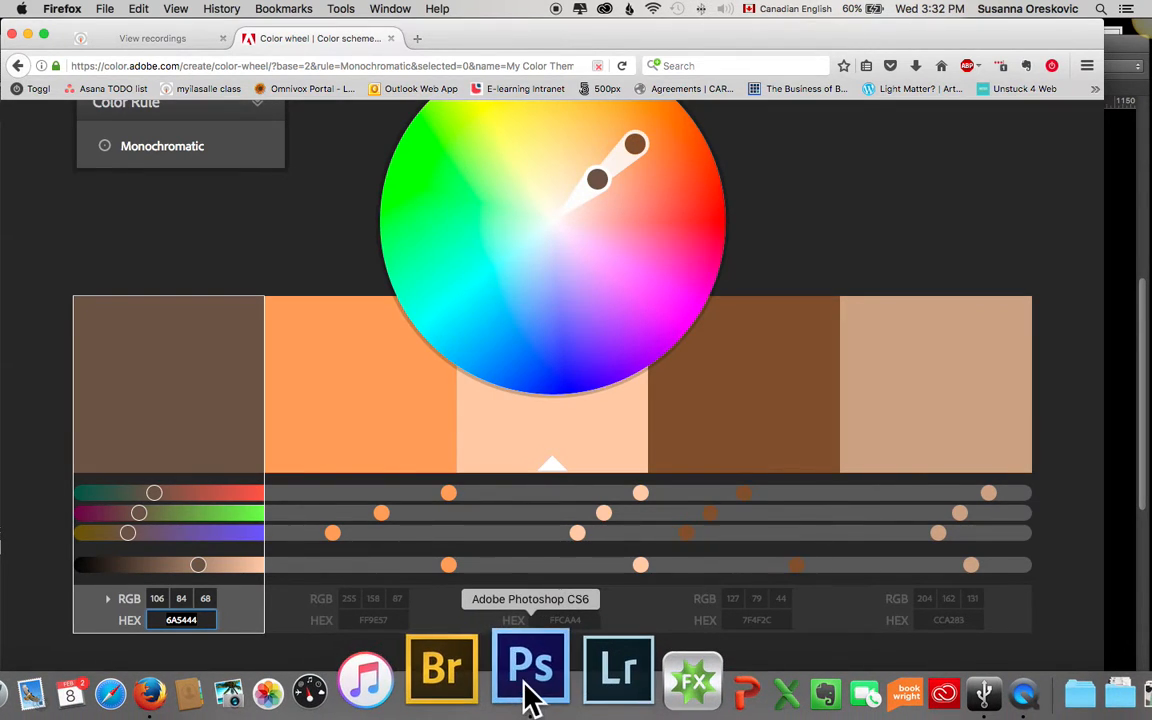
click(530, 695)
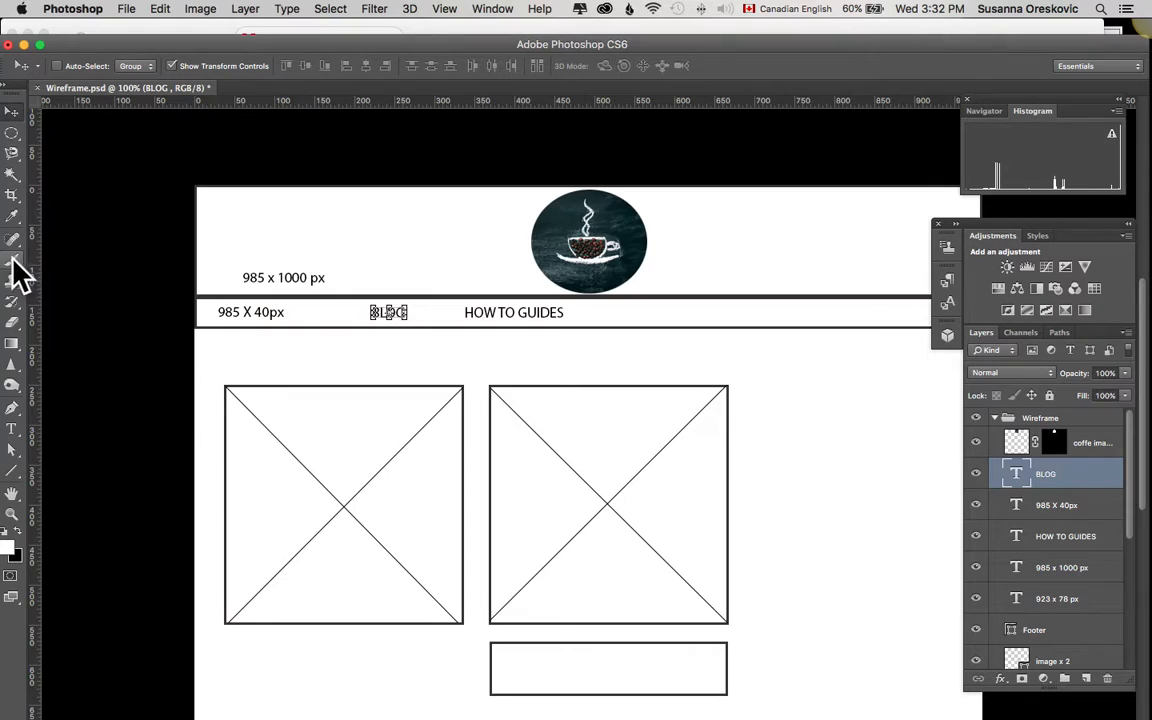
click(8, 550)
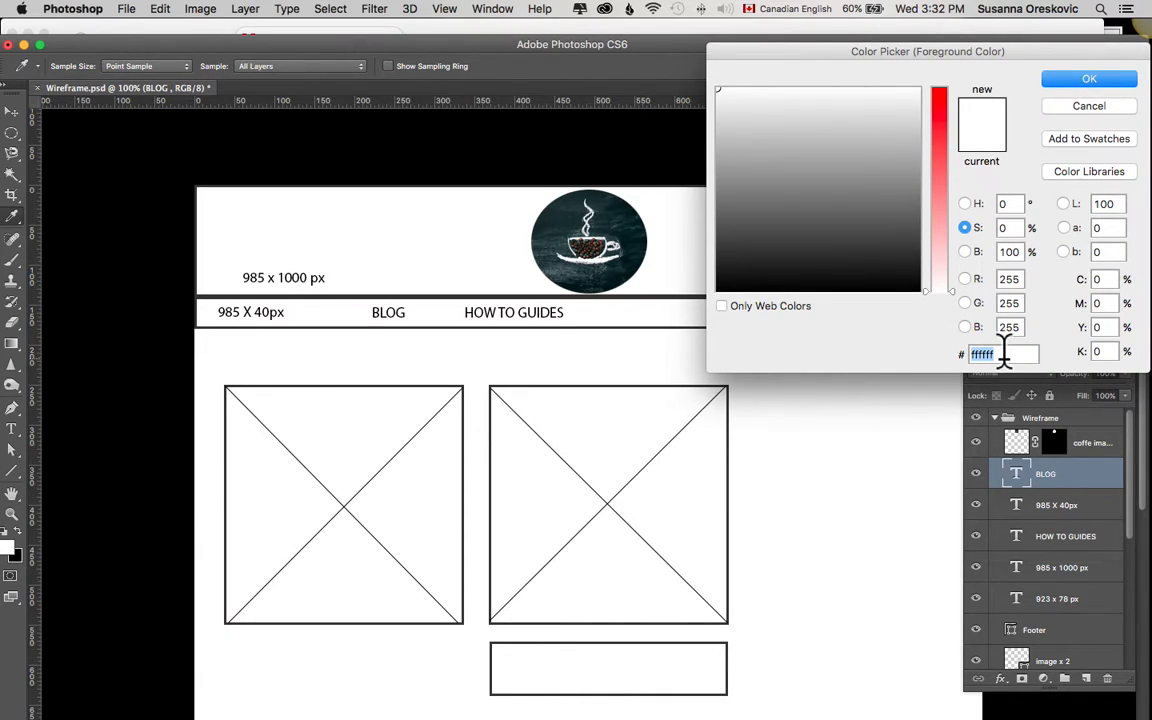
text(6A5444)
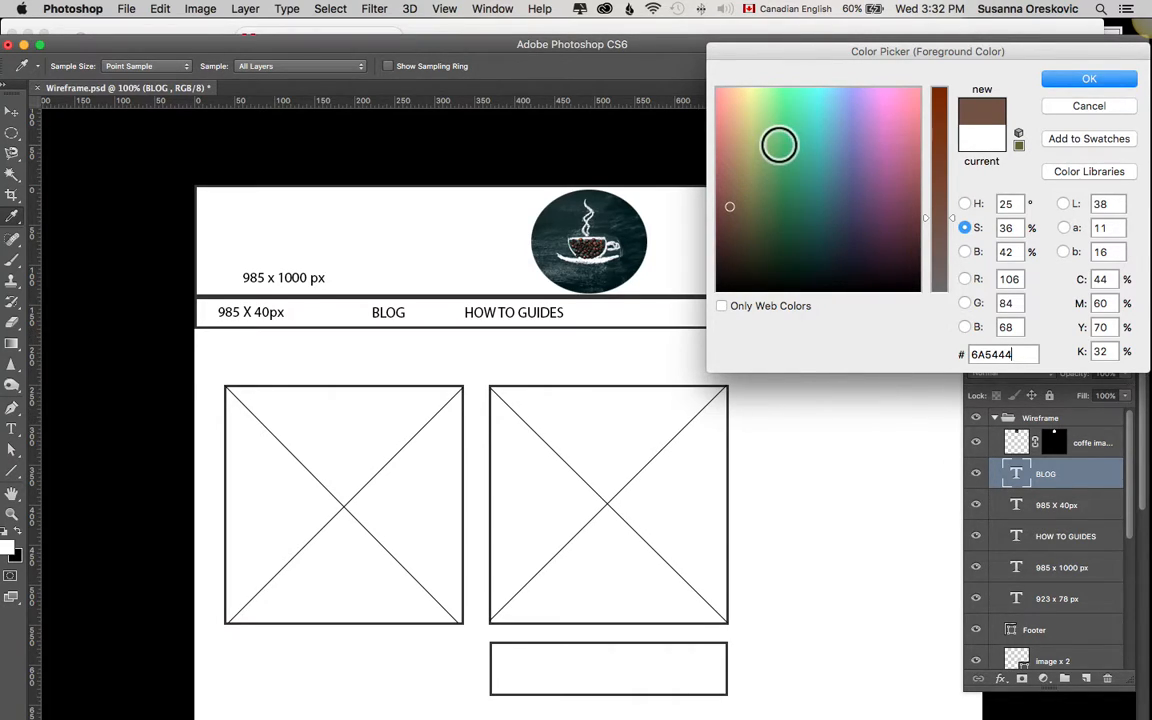
click(1075, 82)
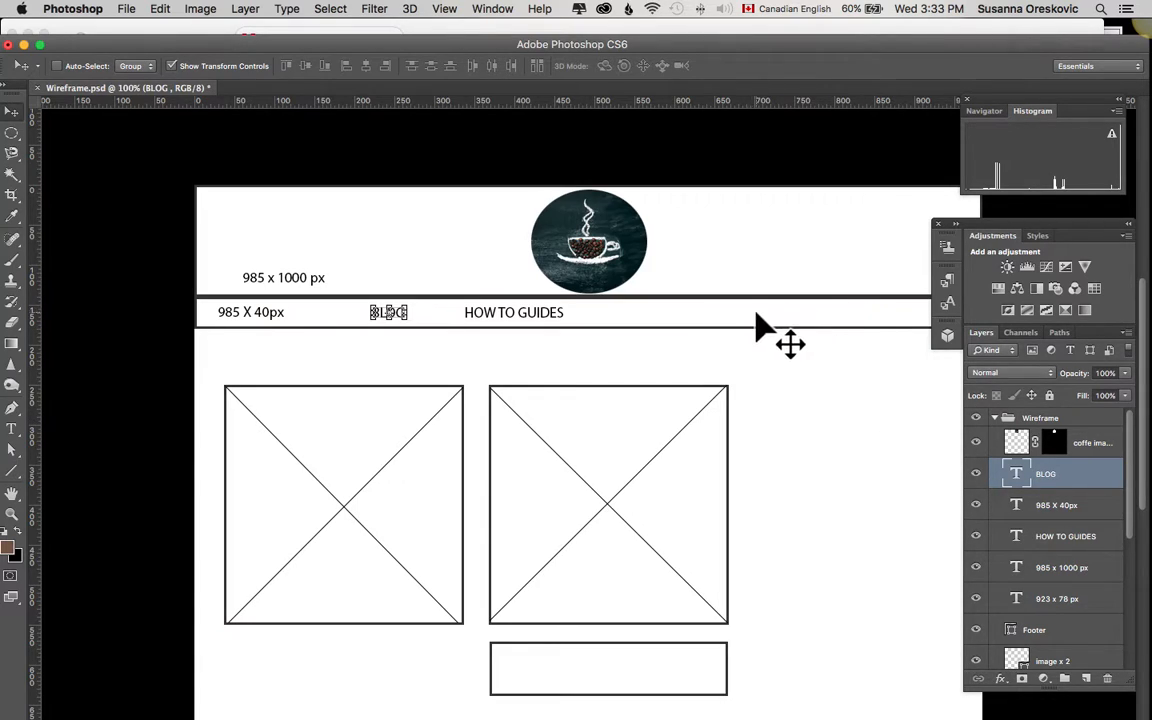
Step: Find and select the Menu shape layer, and toggle its visibility off and on to verify what it contains
scroll(1043, 553, down, 8)
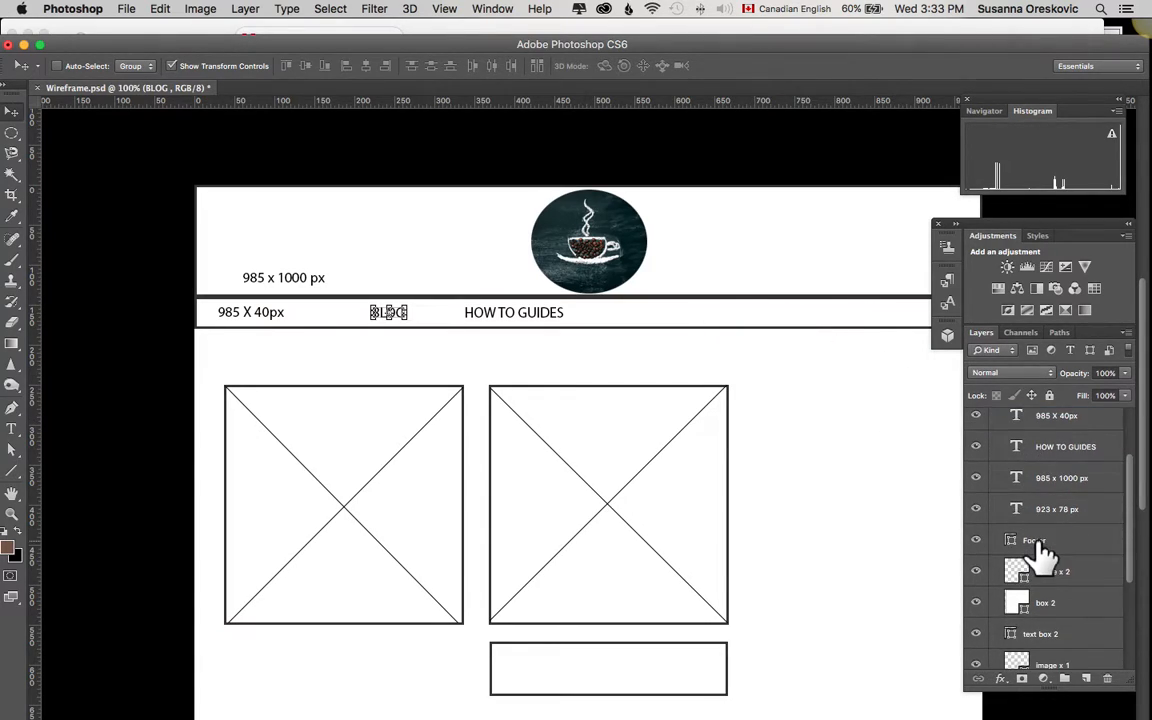
scroll(1043, 556, down, 1)
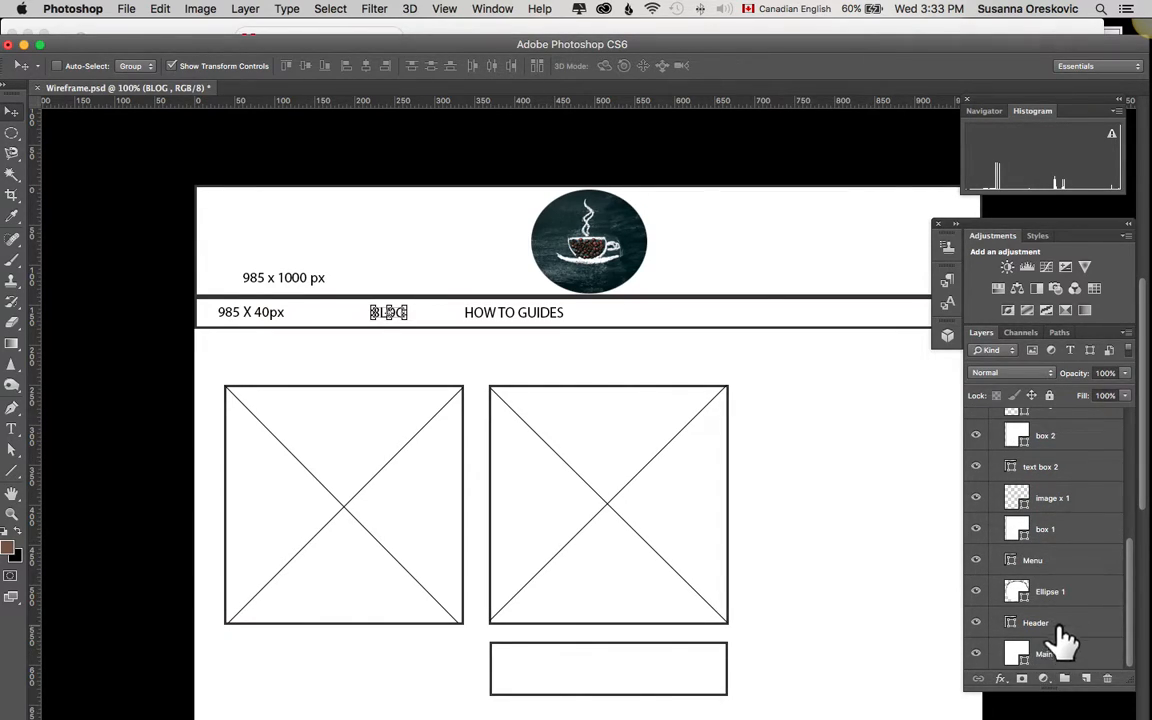
scroll(1070, 630, up, 1)
scroll(1065, 640, up, 1)
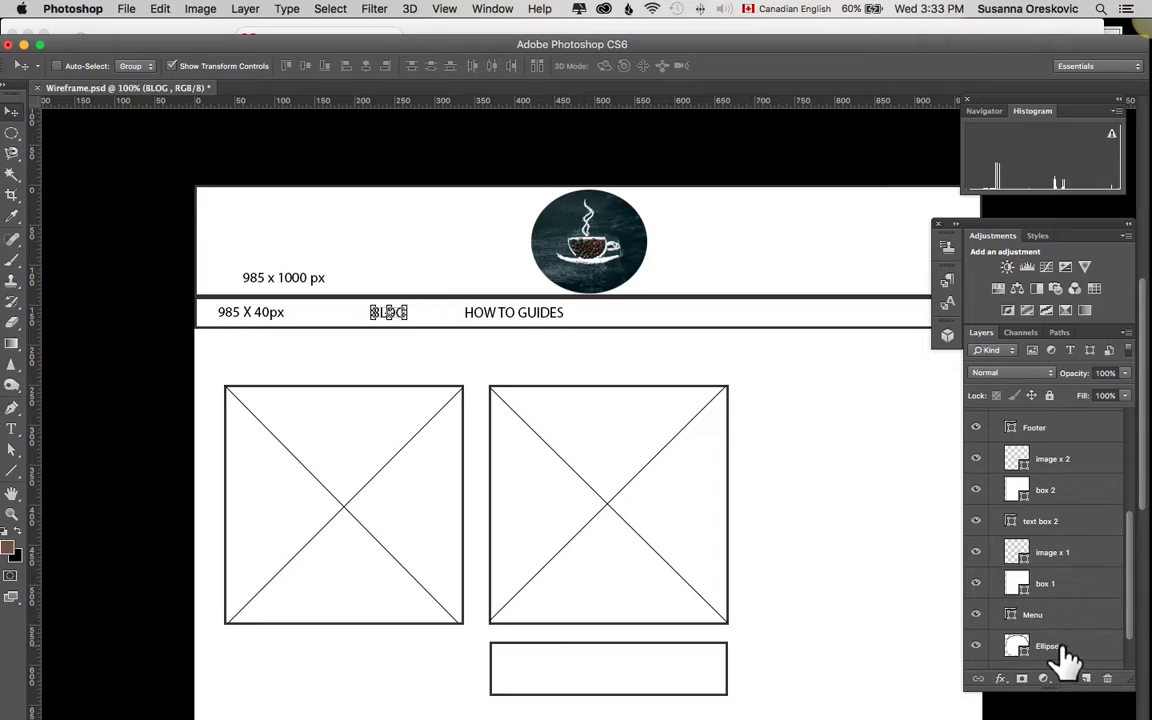
click(1075, 620)
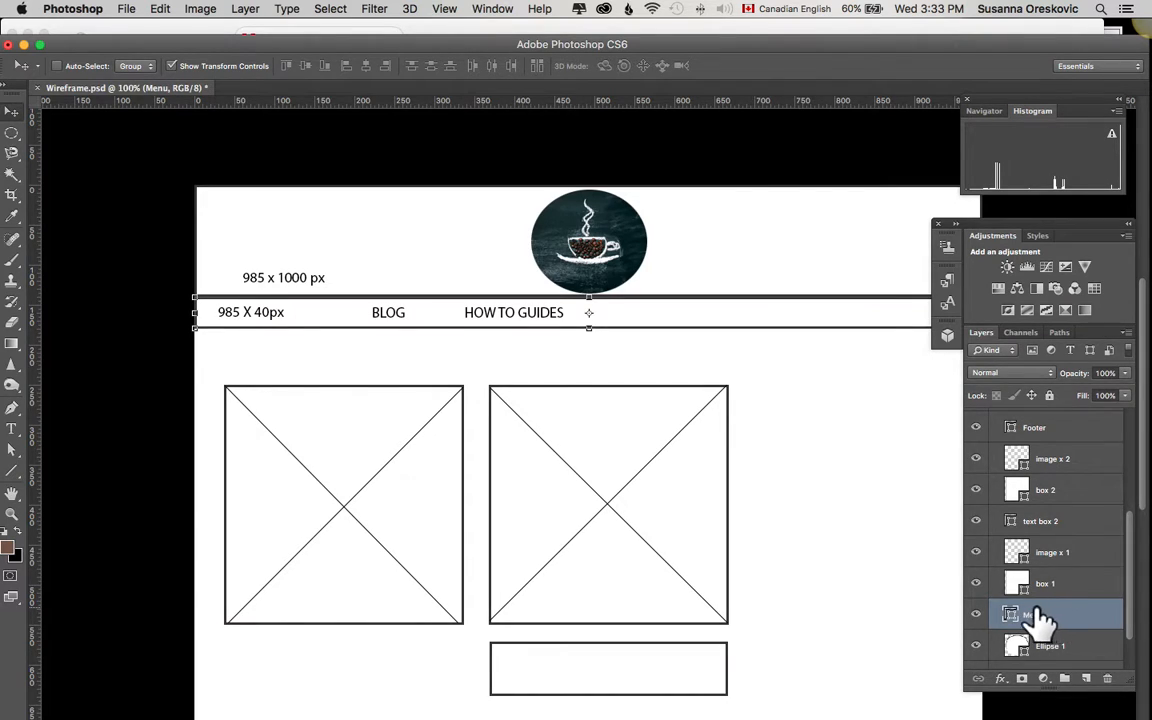
click(976, 616)
click(977, 617)
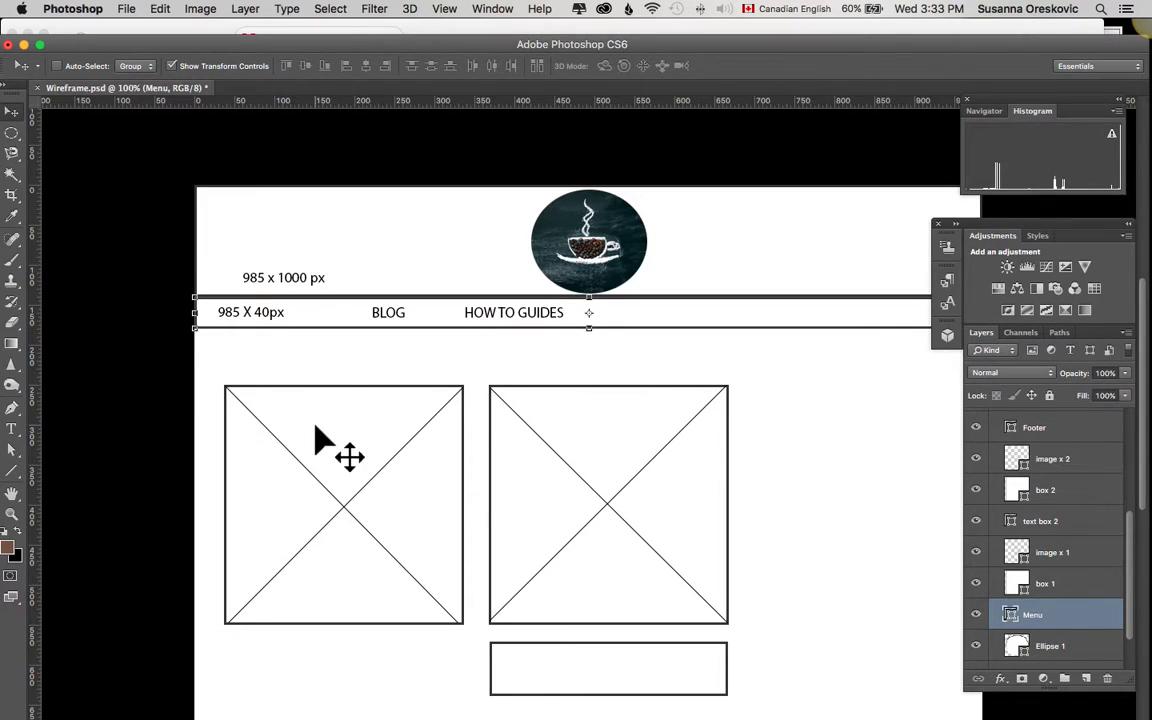
Step: Activate the Rectangle Tool in place of the Line Tool while the Menu layer is selected
scroll(18, 384, down, 3)
scroll(18, 384, left, 3)
scroll(13, 486, right, 3)
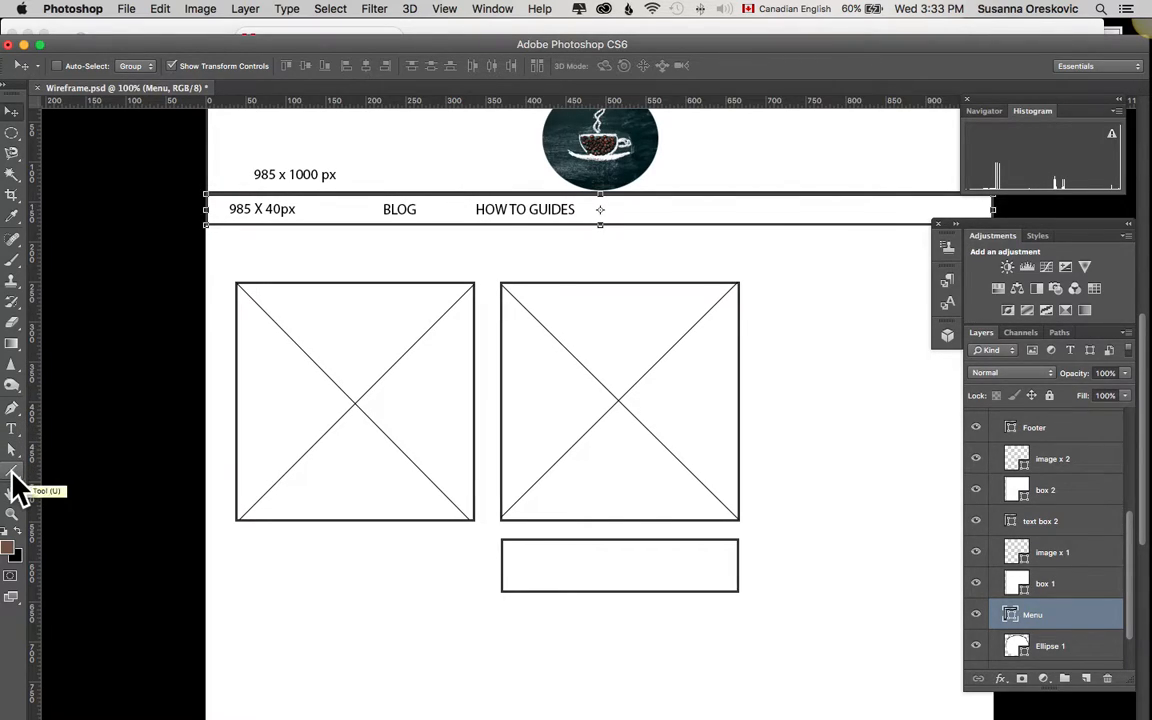
click(12, 471)
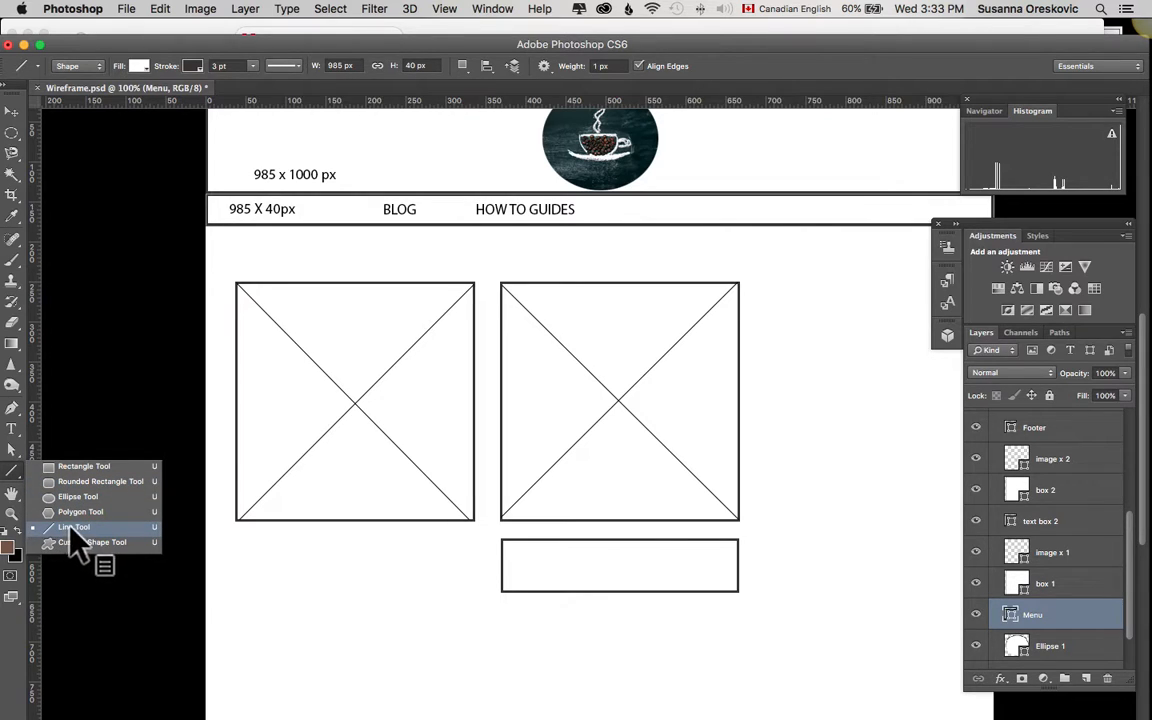
click(84, 467)
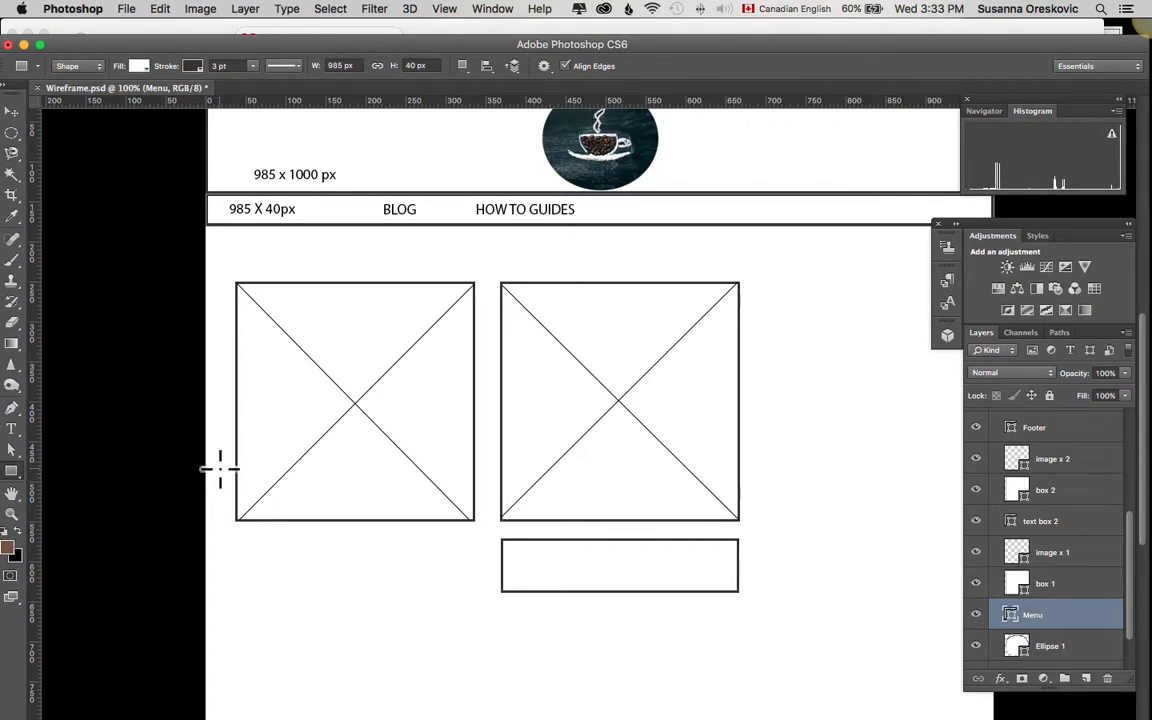
click(144, 68)
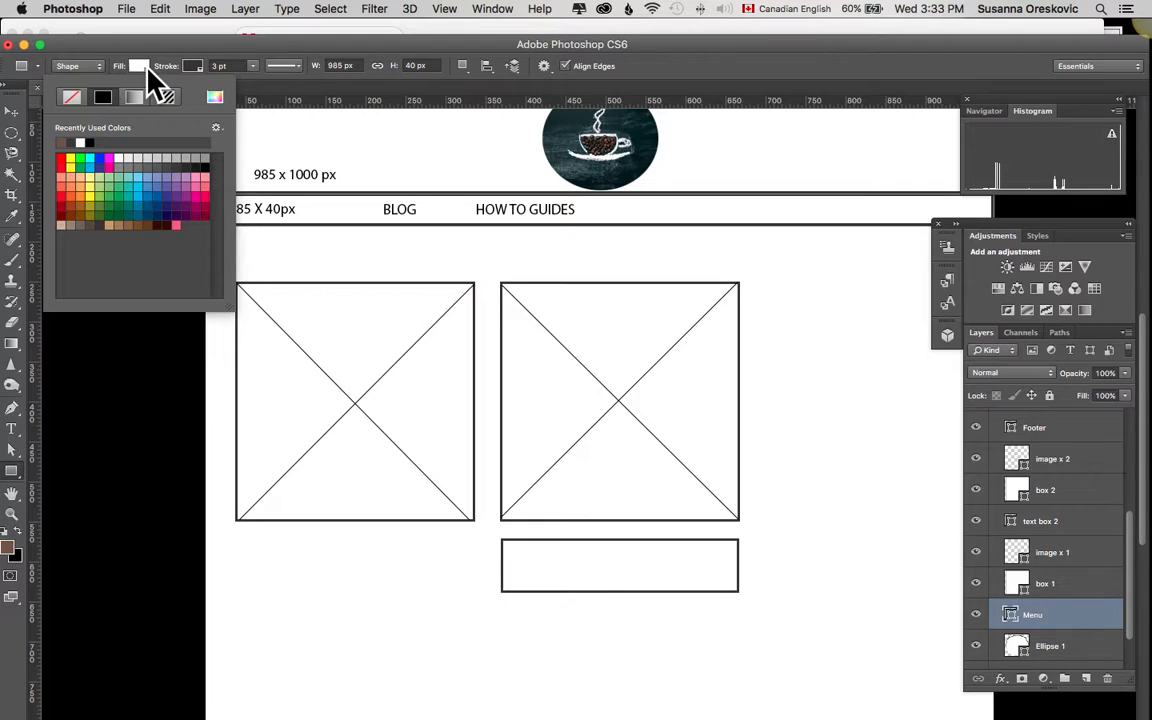
click(9, 550)
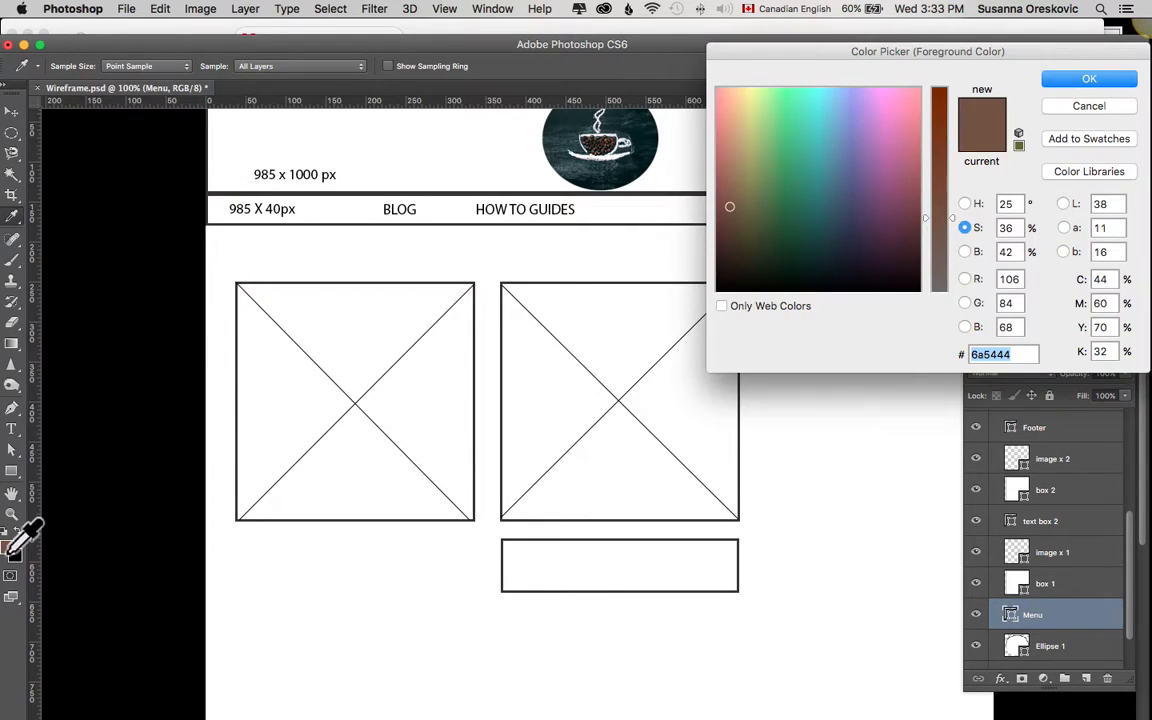
click(1083, 82)
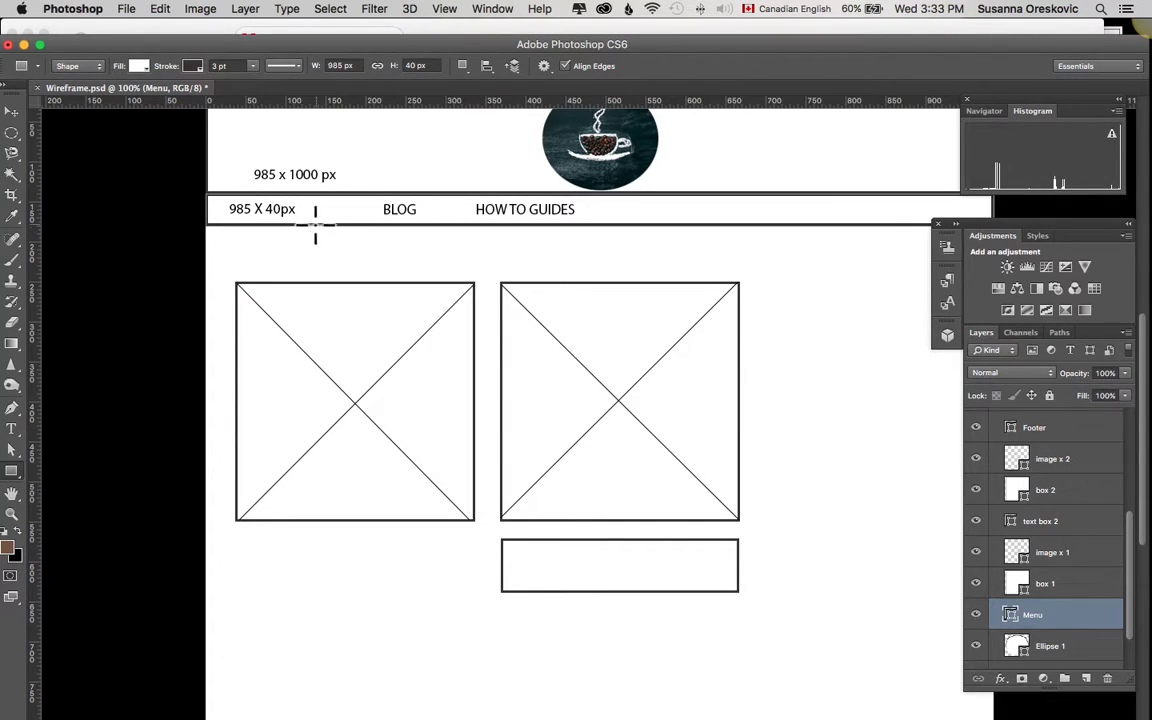
click(245, 215)
click(186, 477)
Step: Fill the Menu bar shape with the recently used brown and dismiss the Create Rectangle dialog without adding a shape
click(145, 66)
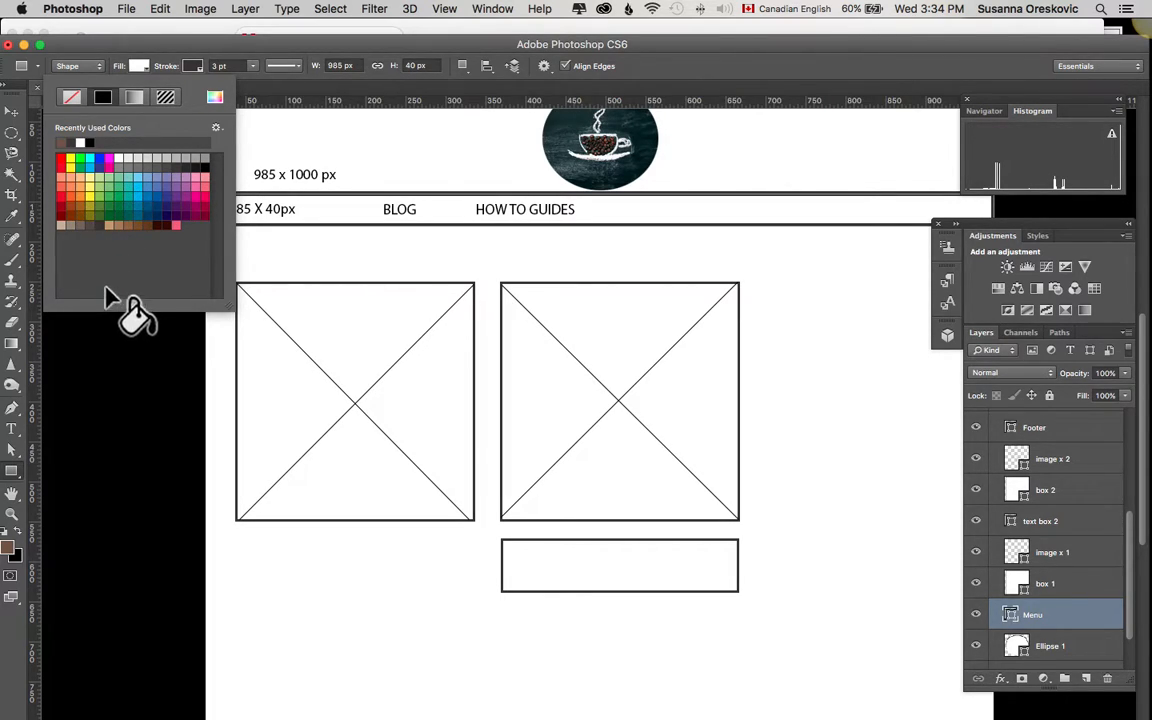
click(67, 142)
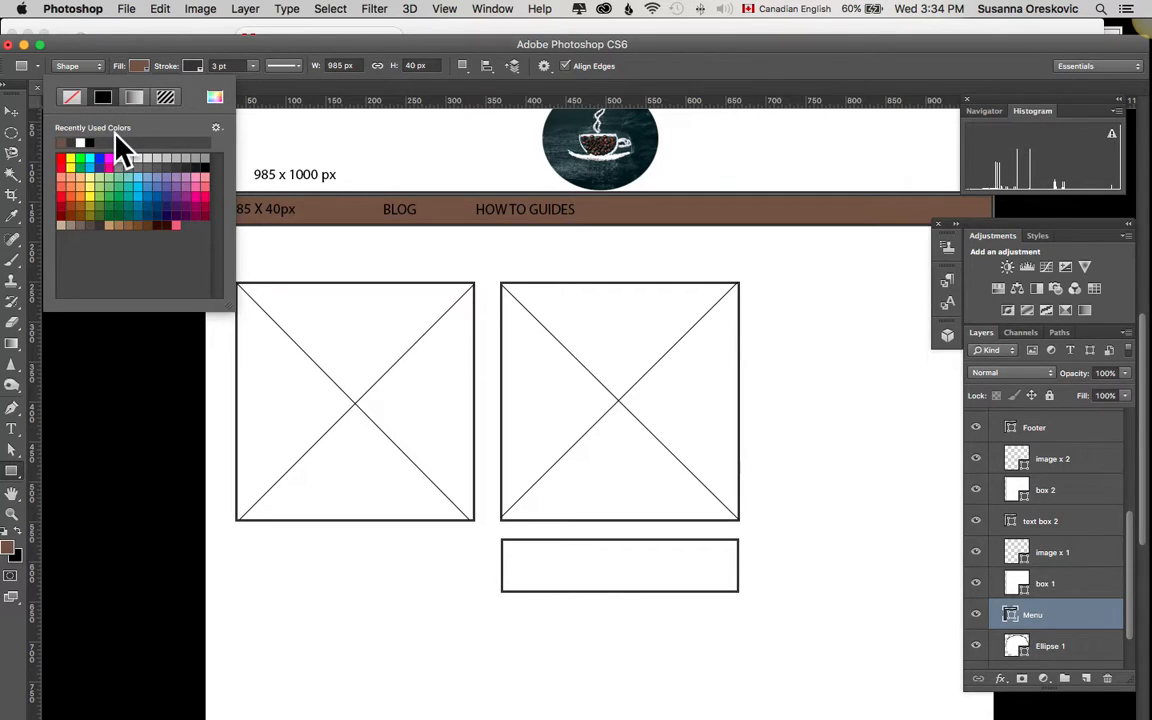
click(305, 138)
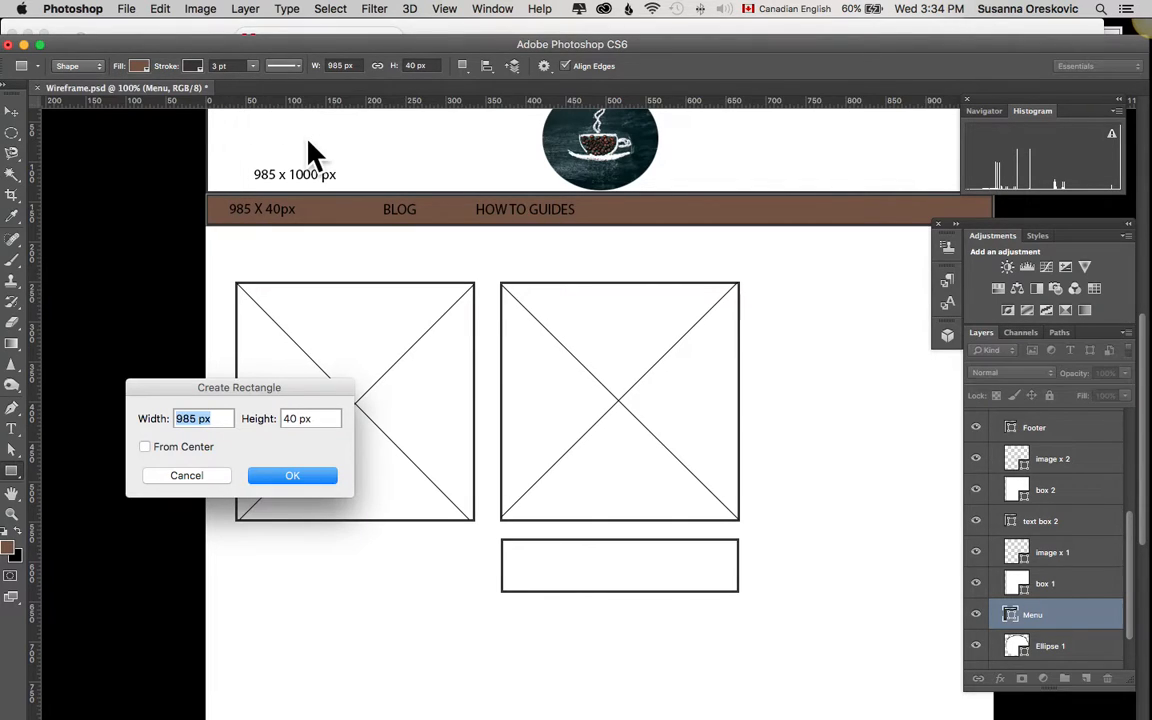
click(190, 477)
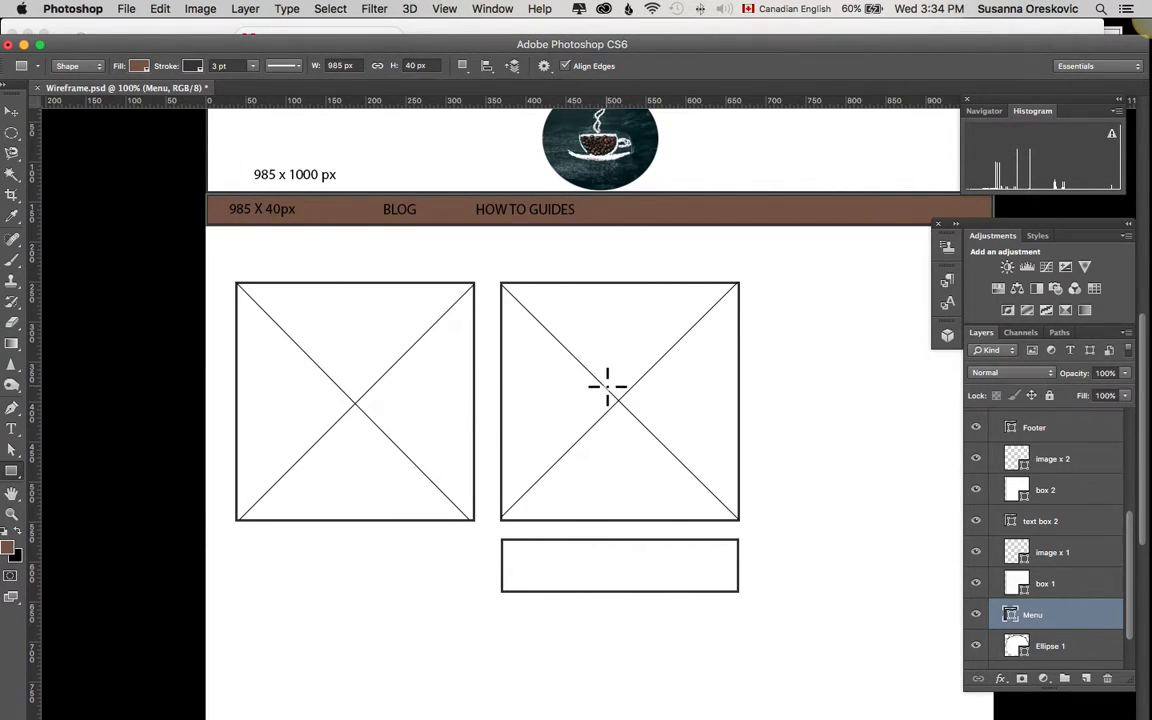
Step: Select the Footer shape layer, toggling its visibility to confirm it, and fill the shape with the recently used brown
scroll(607, 385, right, 2)
scroll(613, 400, down, 1)
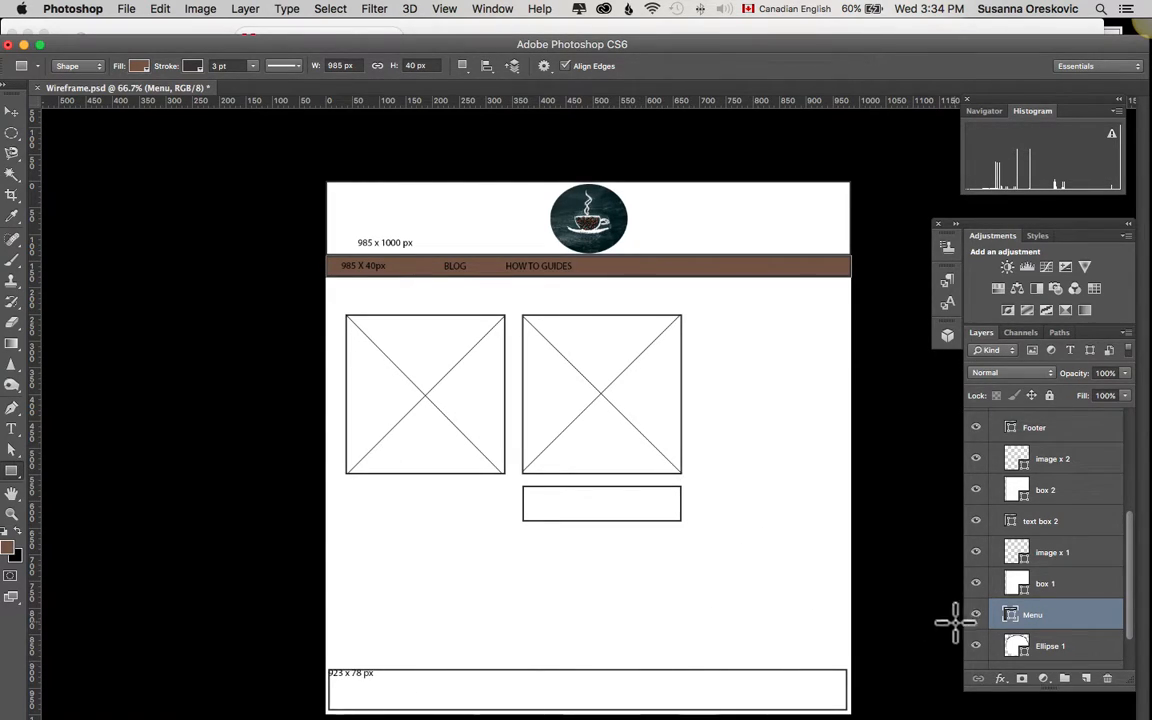
scroll(1077, 592, up, 3)
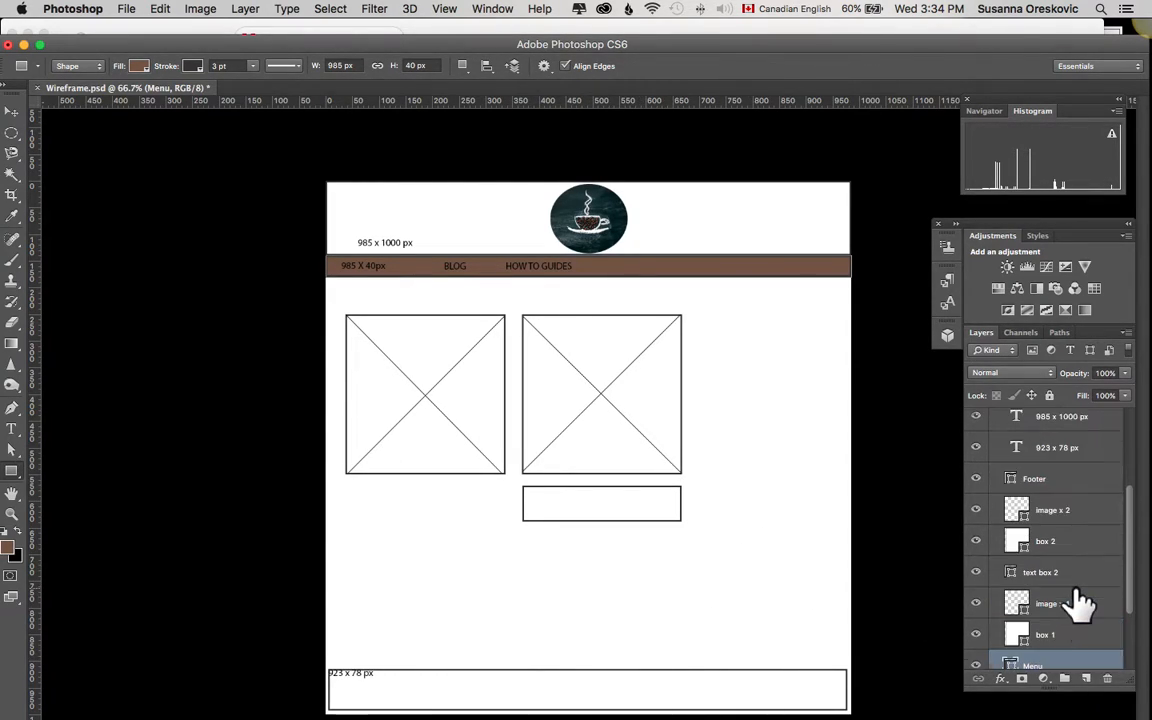
click(1053, 482)
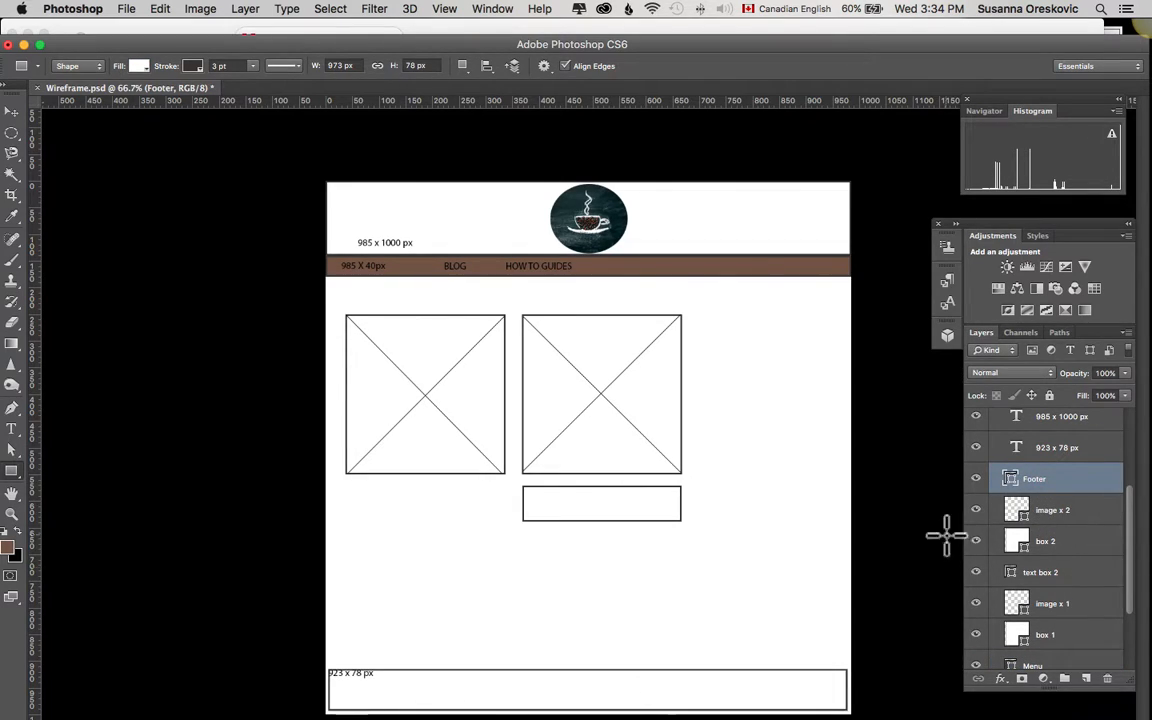
click(977, 479)
click(977, 479)
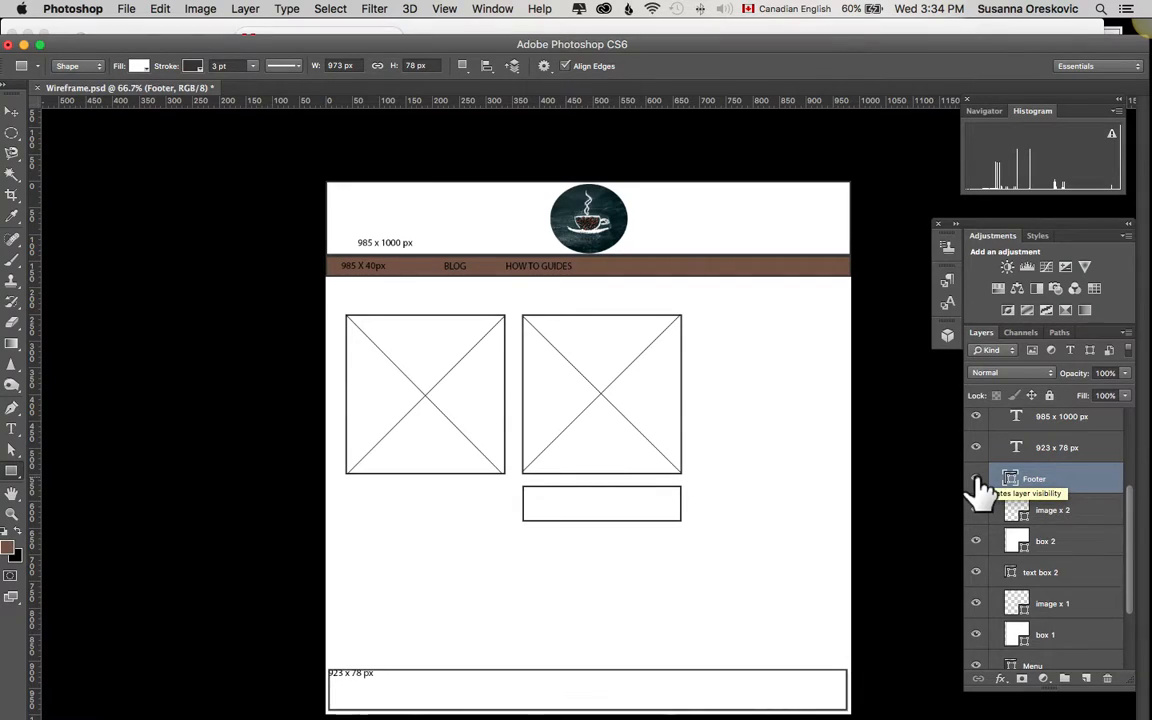
click(138, 65)
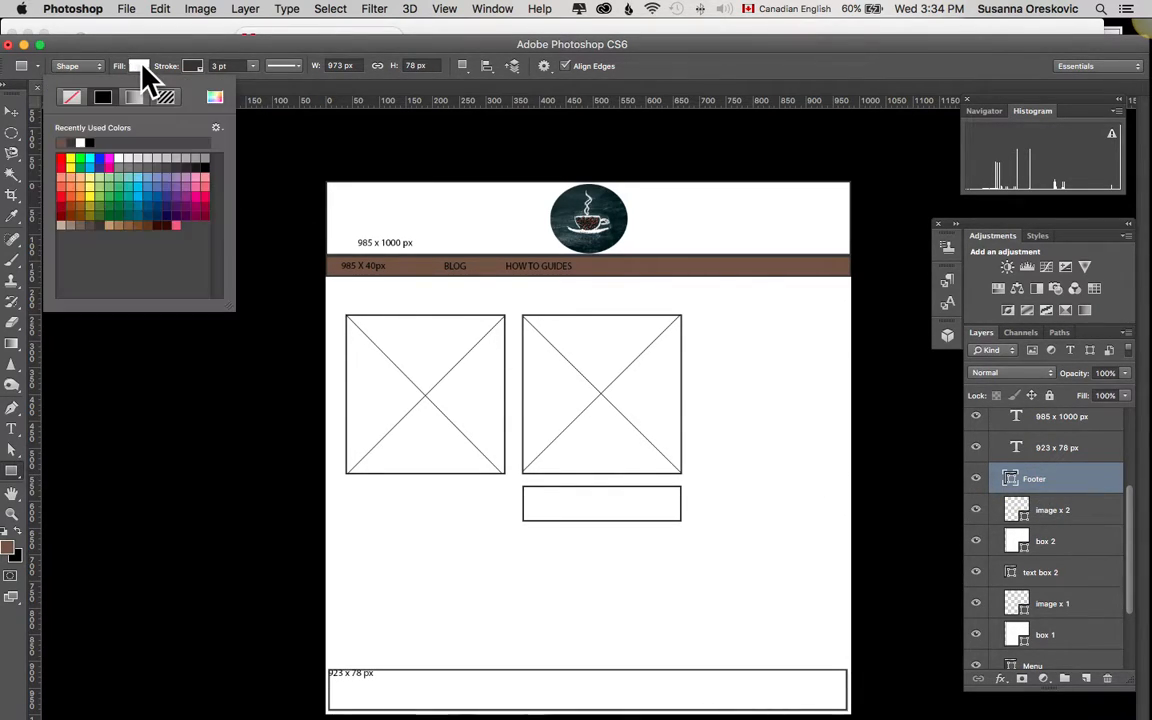
click(63, 144)
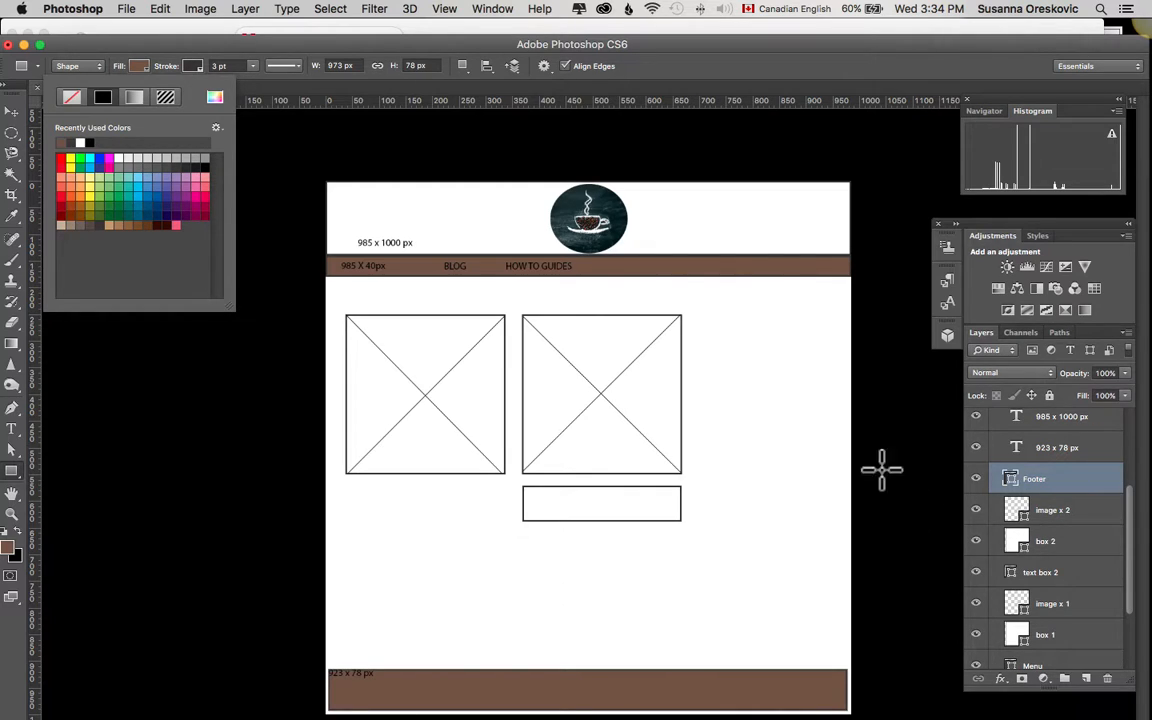
Step: Switch to Adobe Color in Firefox and set the red value of the first dark brown swatch to 108
mouse_move(465, 695)
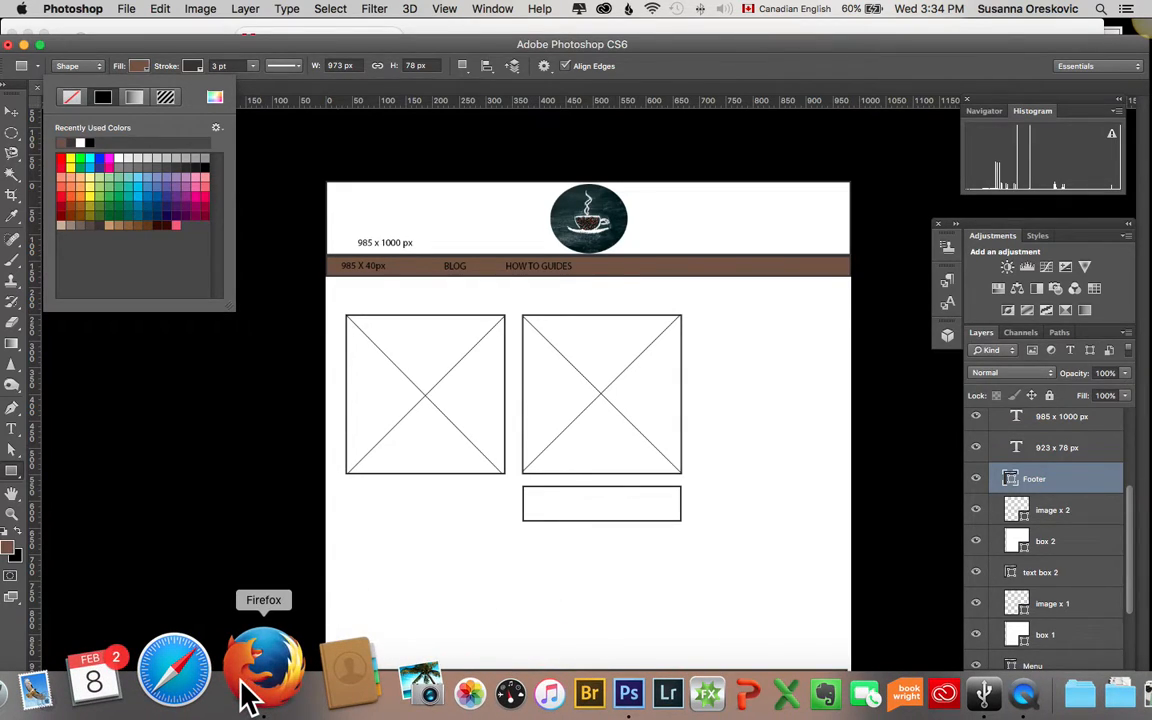
click(258, 670)
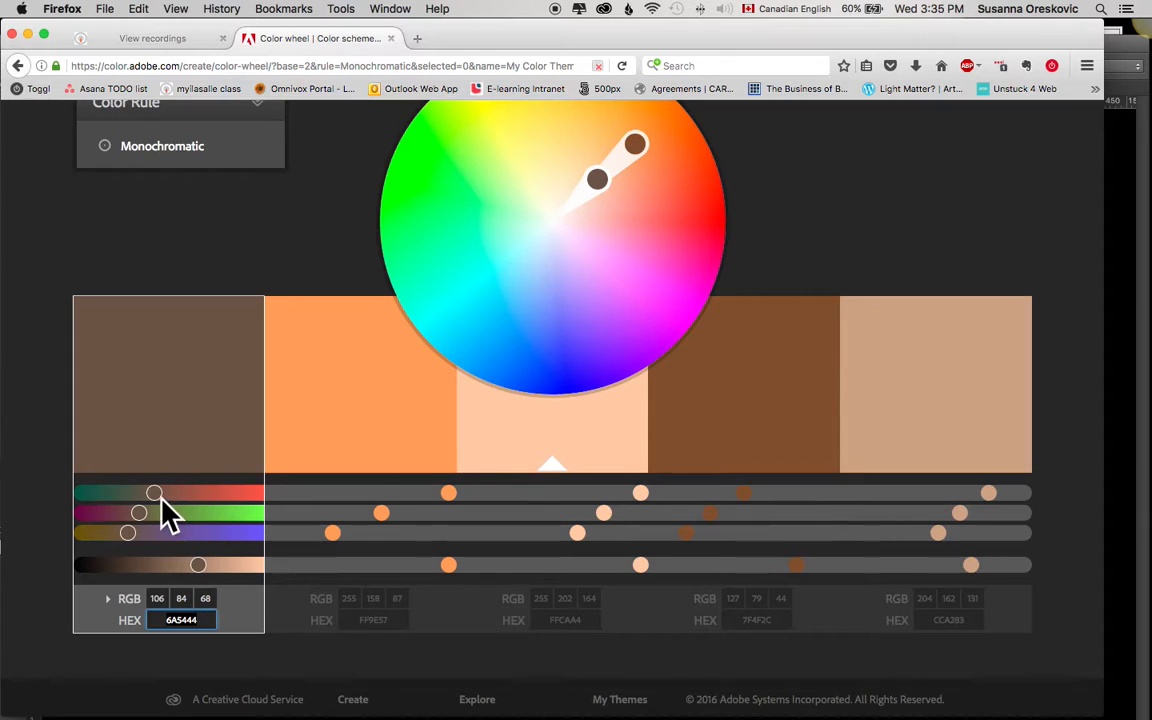
mouse_move(165, 513)
mouse_down()
mouse_move(203, 510)
mouse_move(159, 501)
mouse_up()
scroll(231, 501, up, 3)
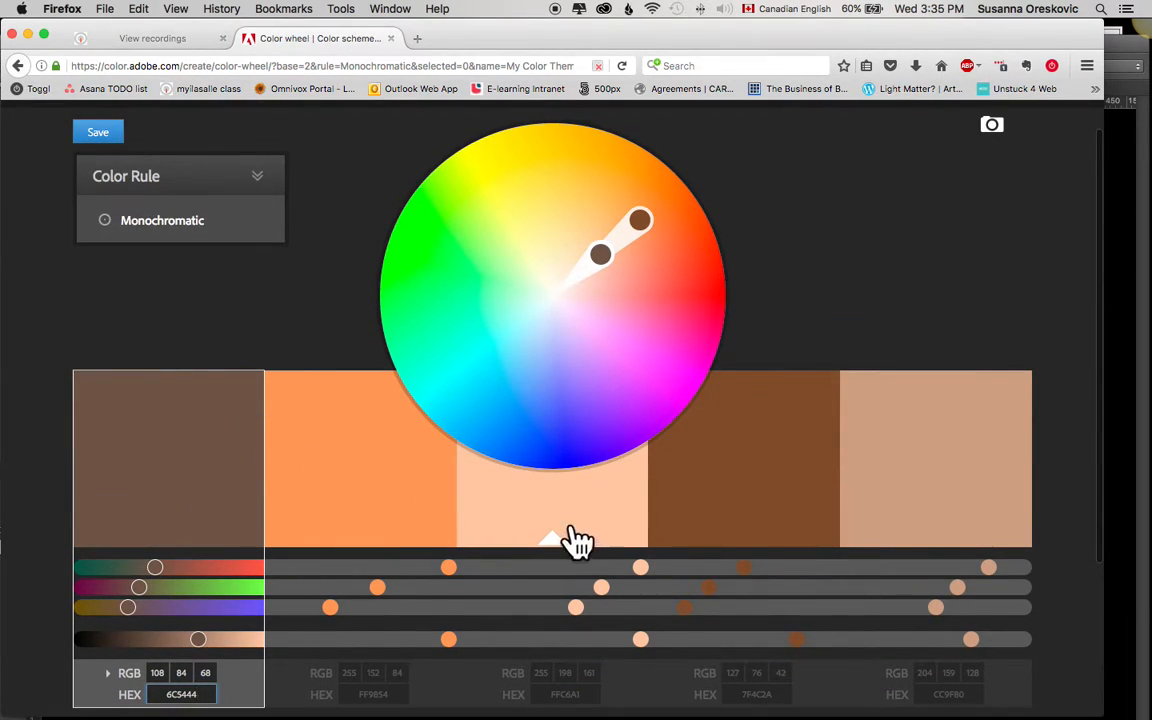
Step: Shift the monochromatic scheme on the color wheel toward yellow with lower saturation and copy the gray swatch's HEX value 7F7A72
scroll(905, 490, down, 2)
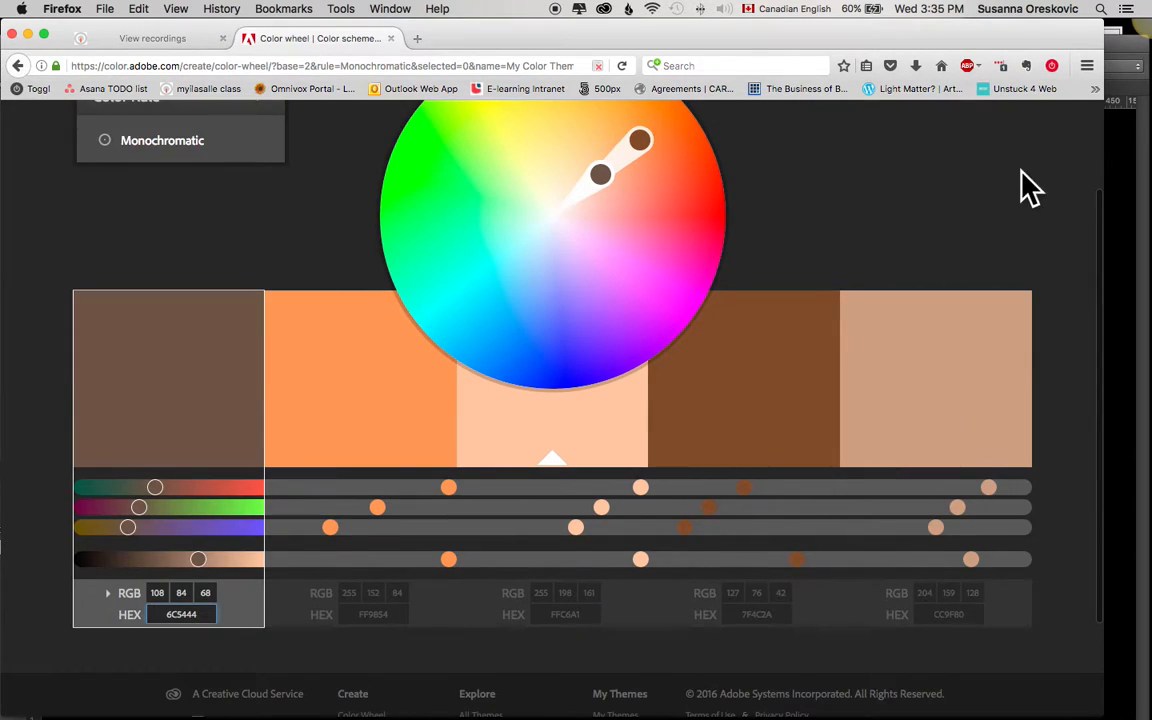
scroll(883, 357, up, 2)
scroll(883, 357, up, 1)
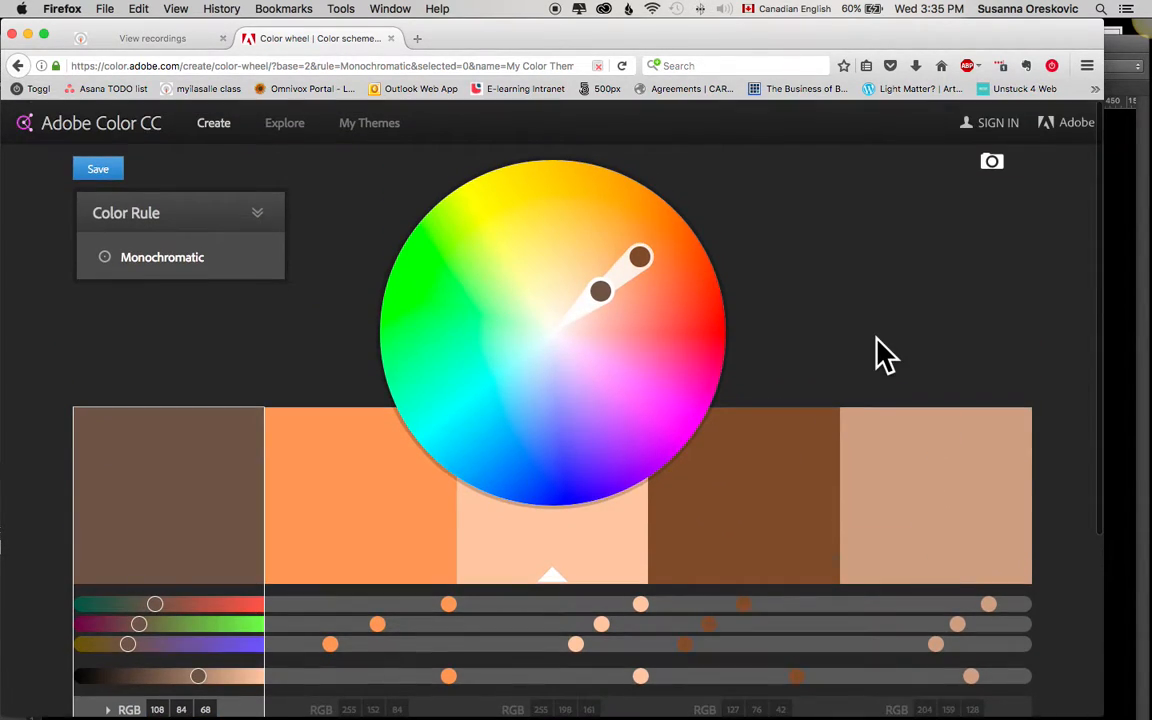
scroll(783, 466, down, 1)
scroll(790, 480, down, 2)
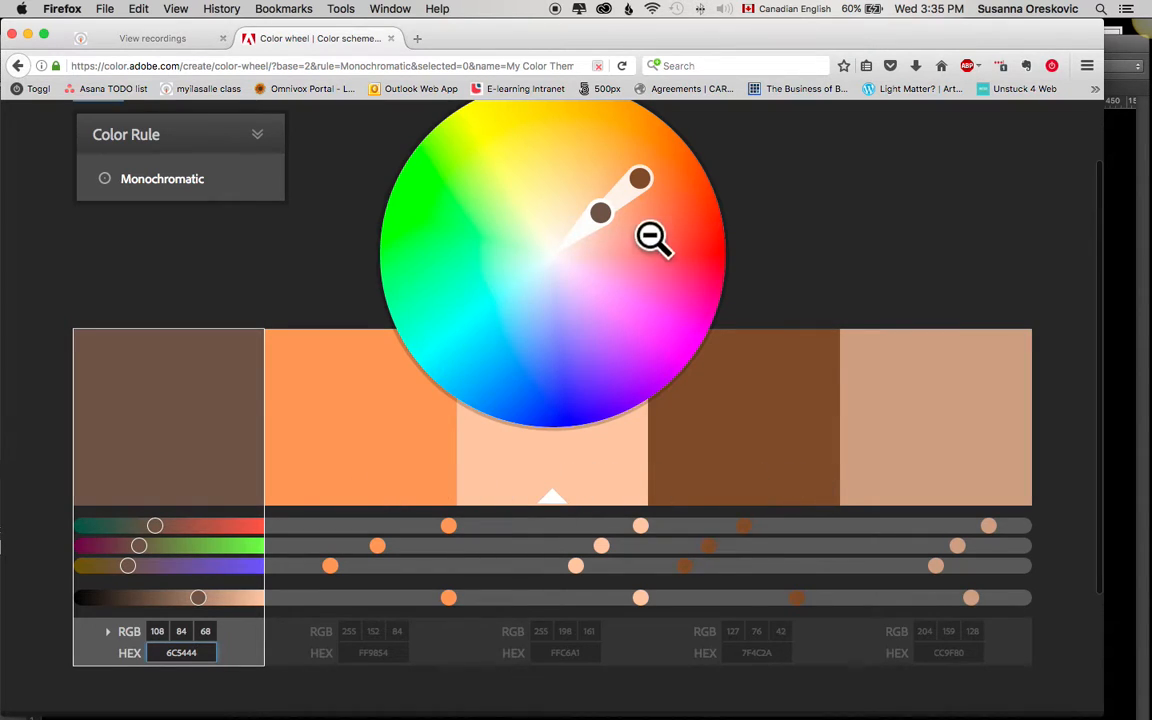
drag(599, 215, 586, 190)
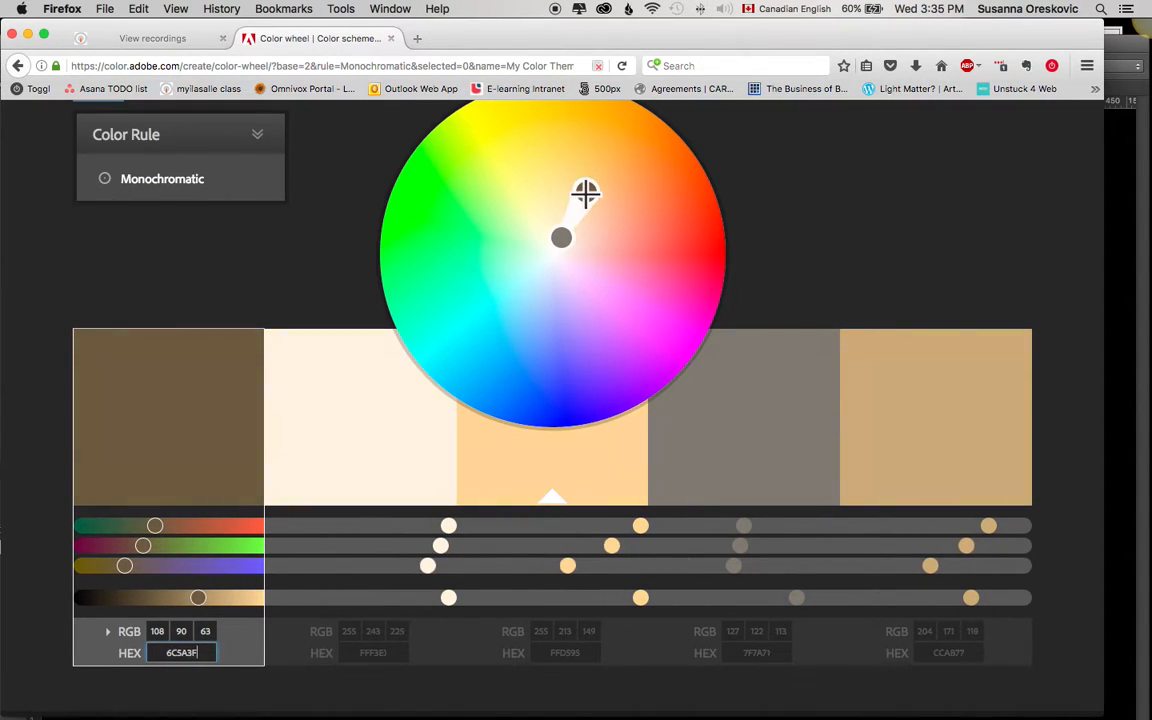
click(781, 446)
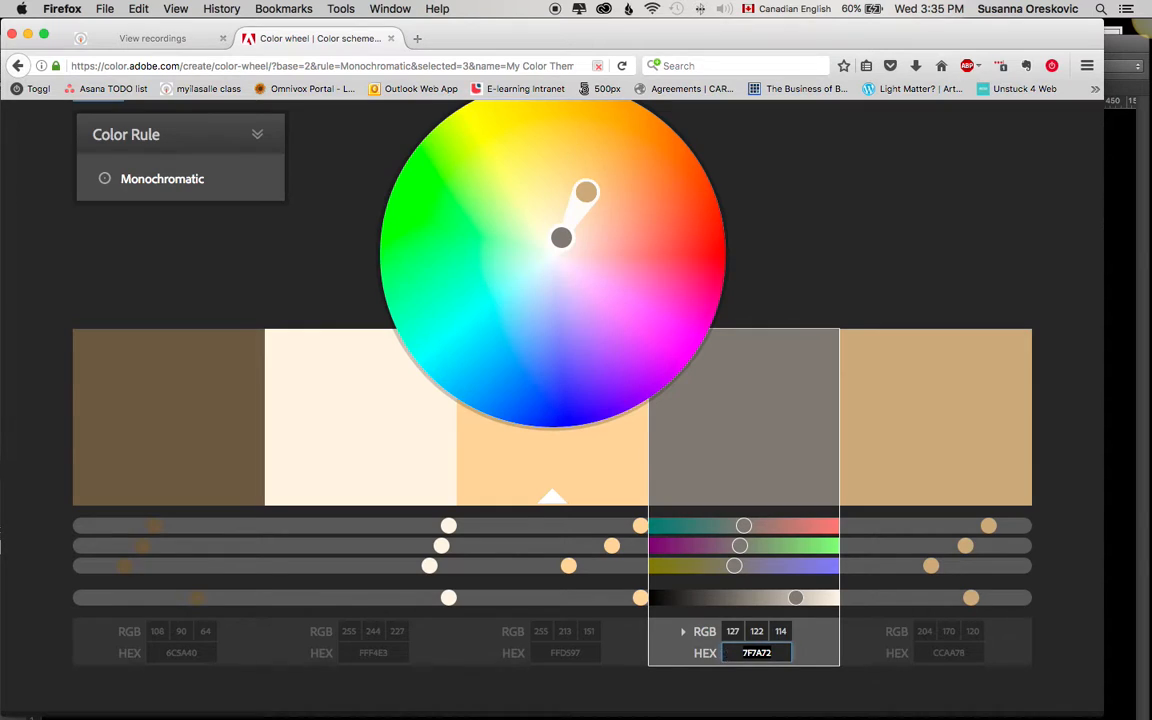
Step: Switch to Photoshop, select the Header shape layer, and set the foreground color to the copied HEX value 7F7A72
click(530, 690)
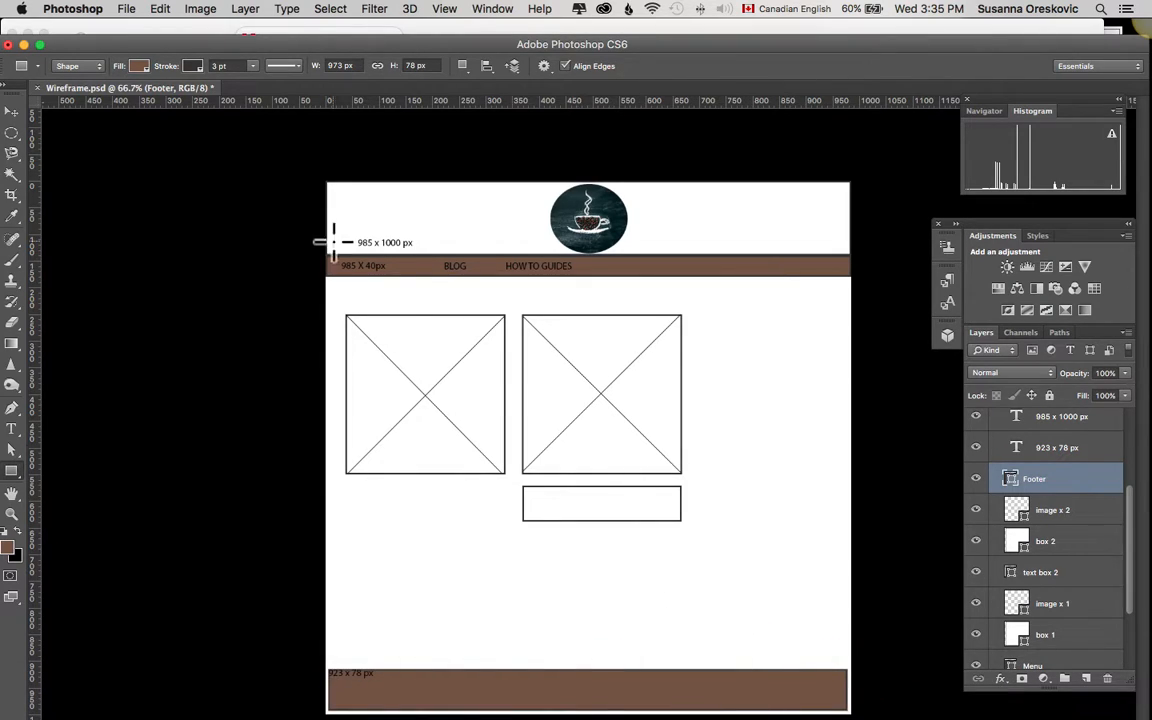
scroll(1060, 625, down, 3)
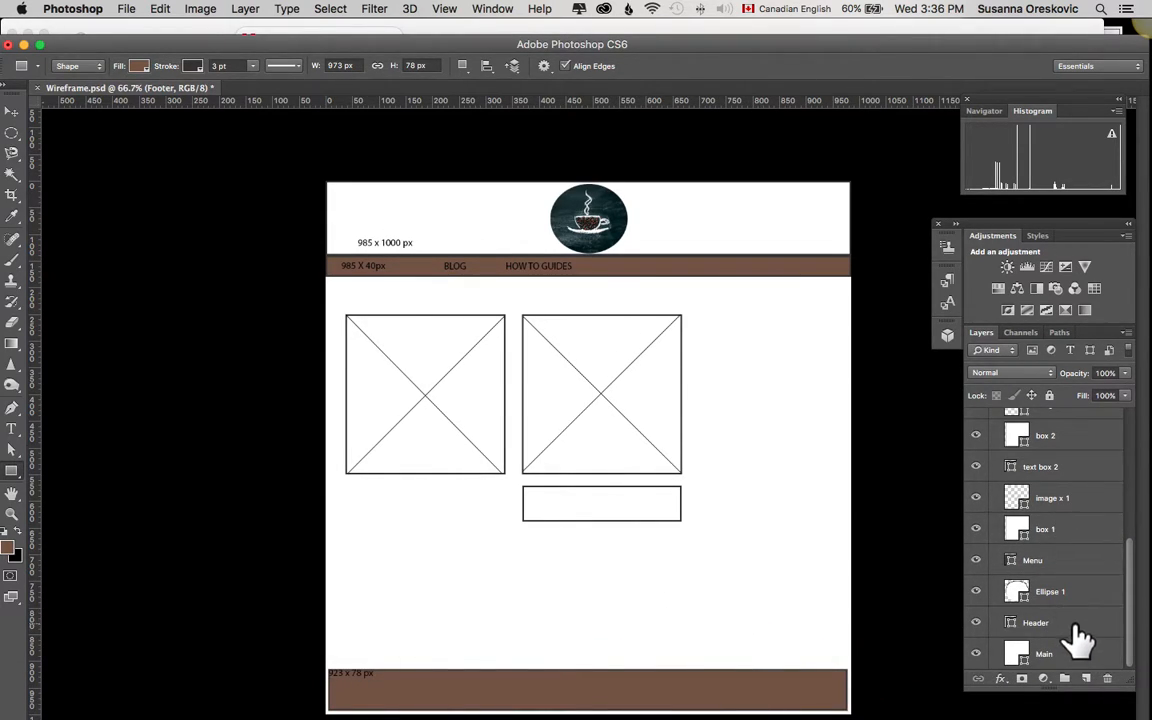
click(1076, 632)
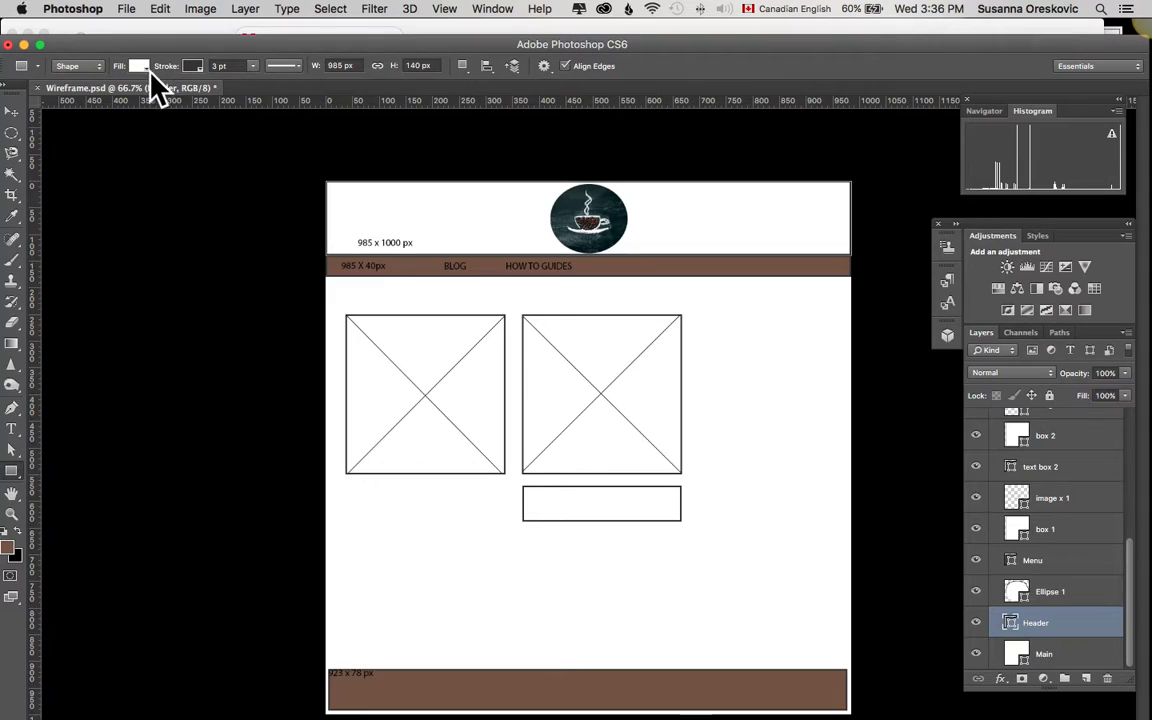
click(9, 548)
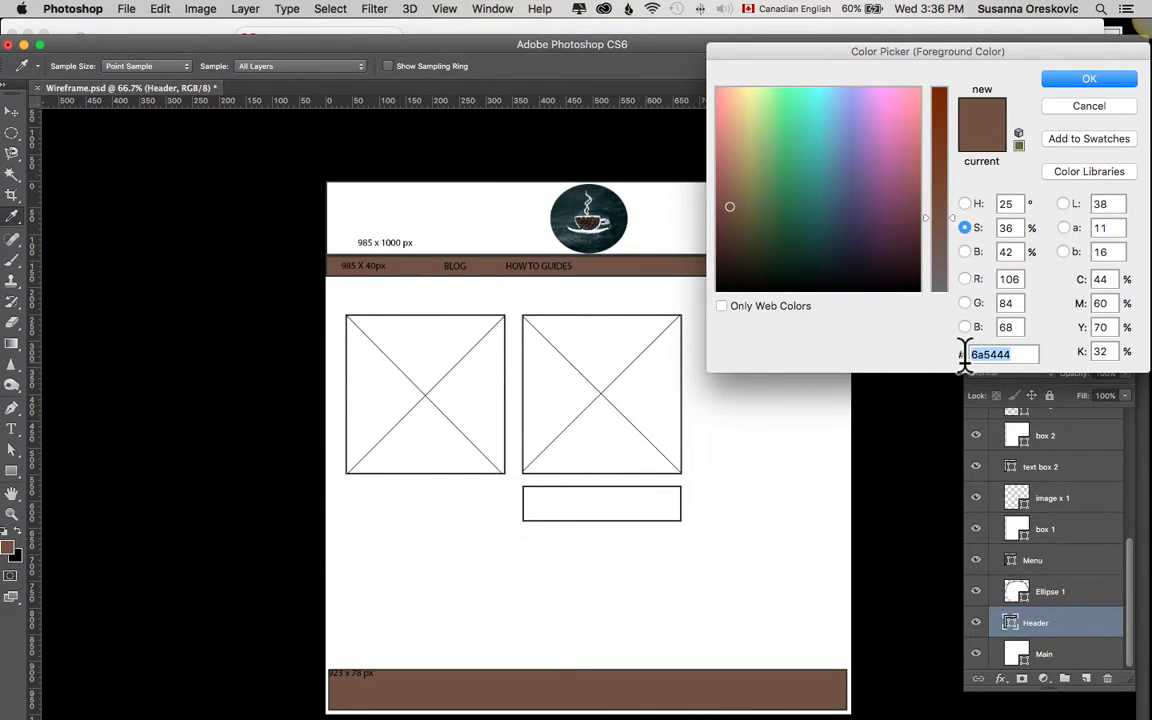
text(7F7A72)
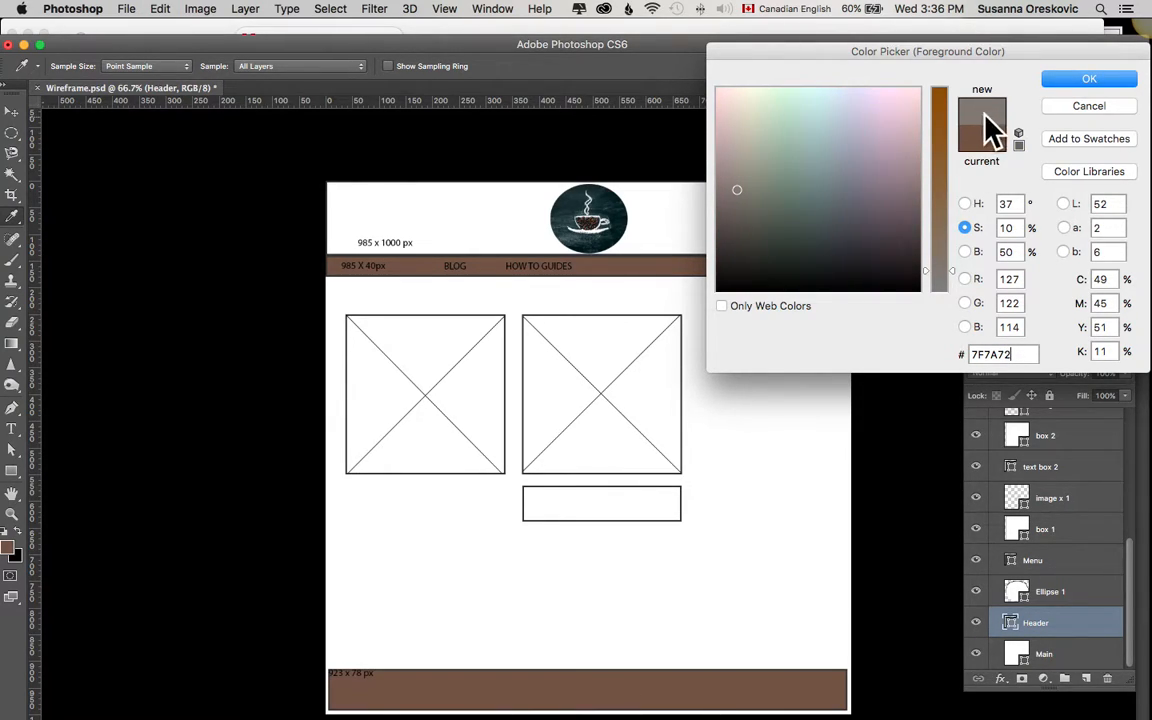
click(1047, 82)
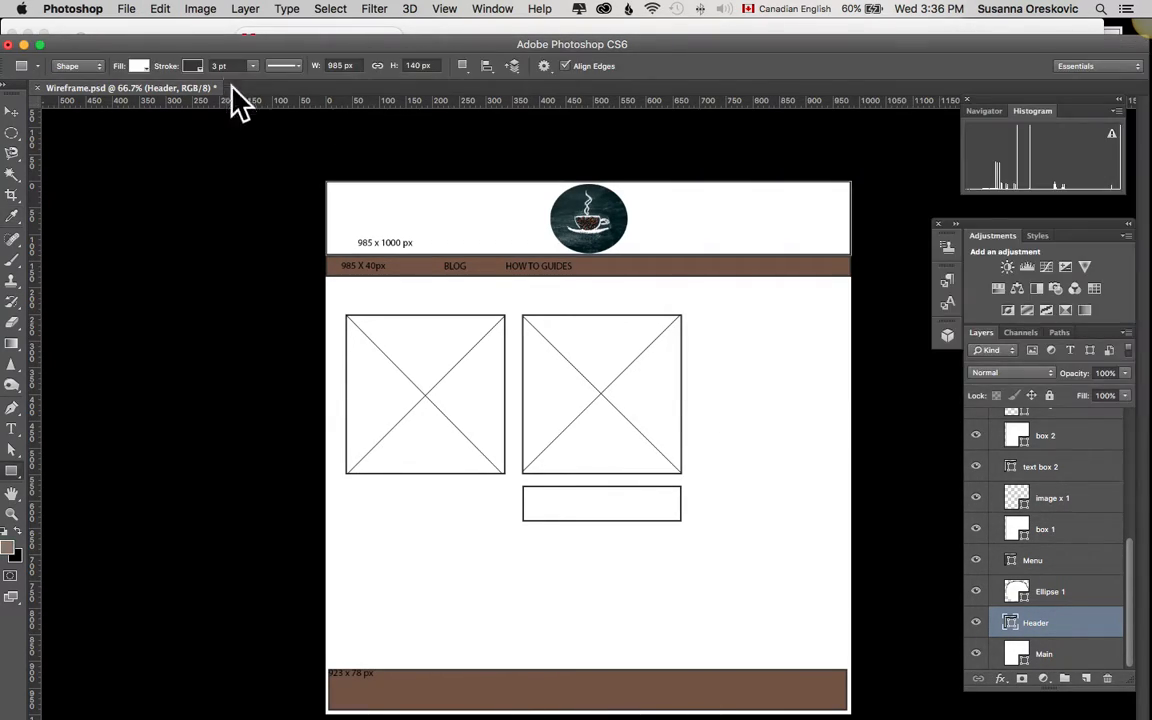
Step: Fill the Header shape with the recently used gray and lower its layer opacity to 74%, adding no new rectangle
click(140, 67)
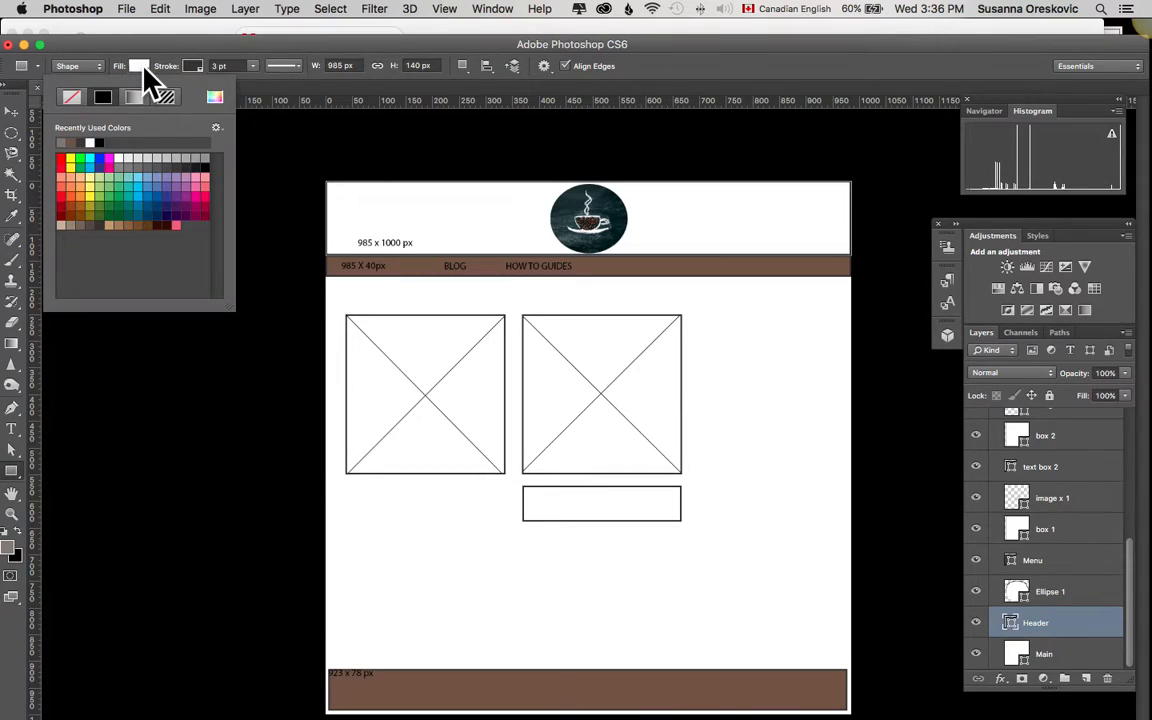
click(60, 134)
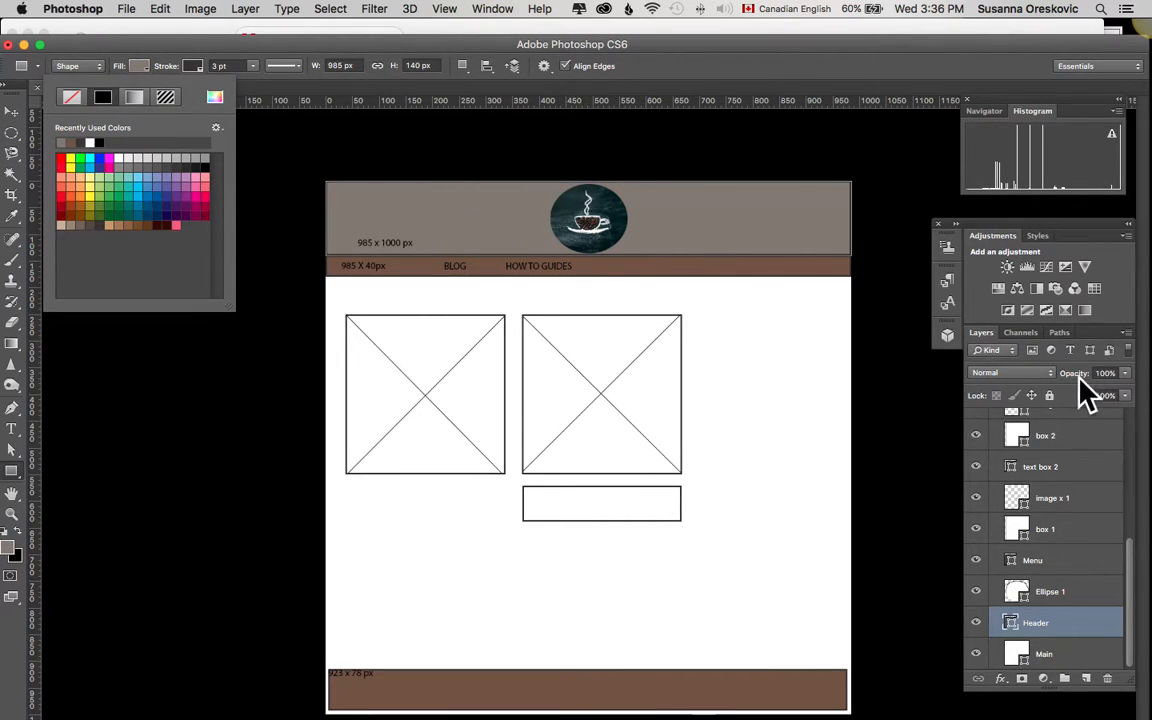
click(1122, 383)
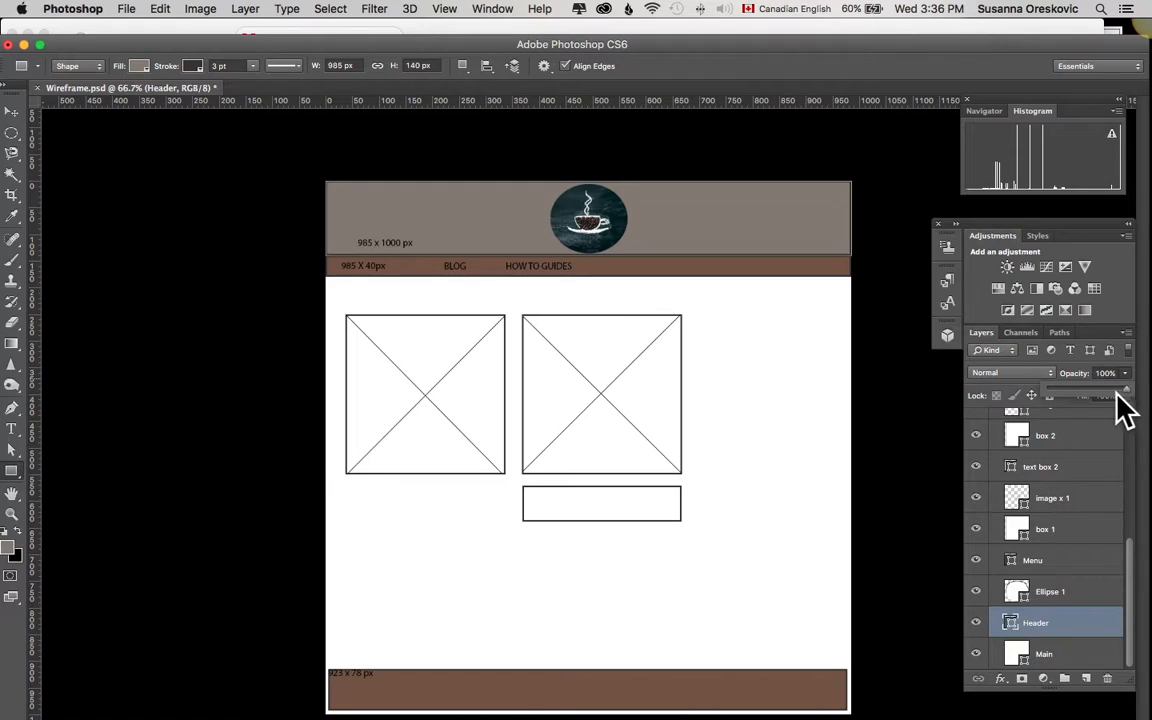
mouse_move(1108, 399)
mouse_down()
mouse_move(1098, 405)
mouse_move(1116, 404)
mouse_move(1090, 404)
mouse_move(1127, 404)
mouse_move(1112, 404)
mouse_up()
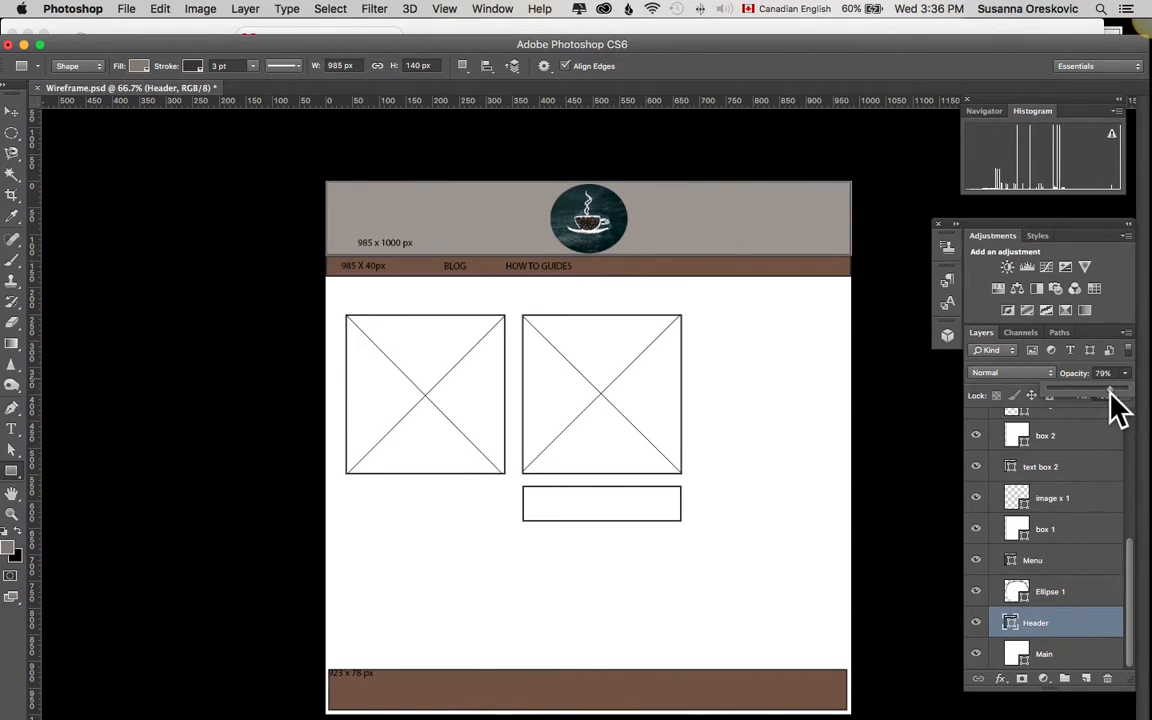
drag(1117, 406, 1112, 406)
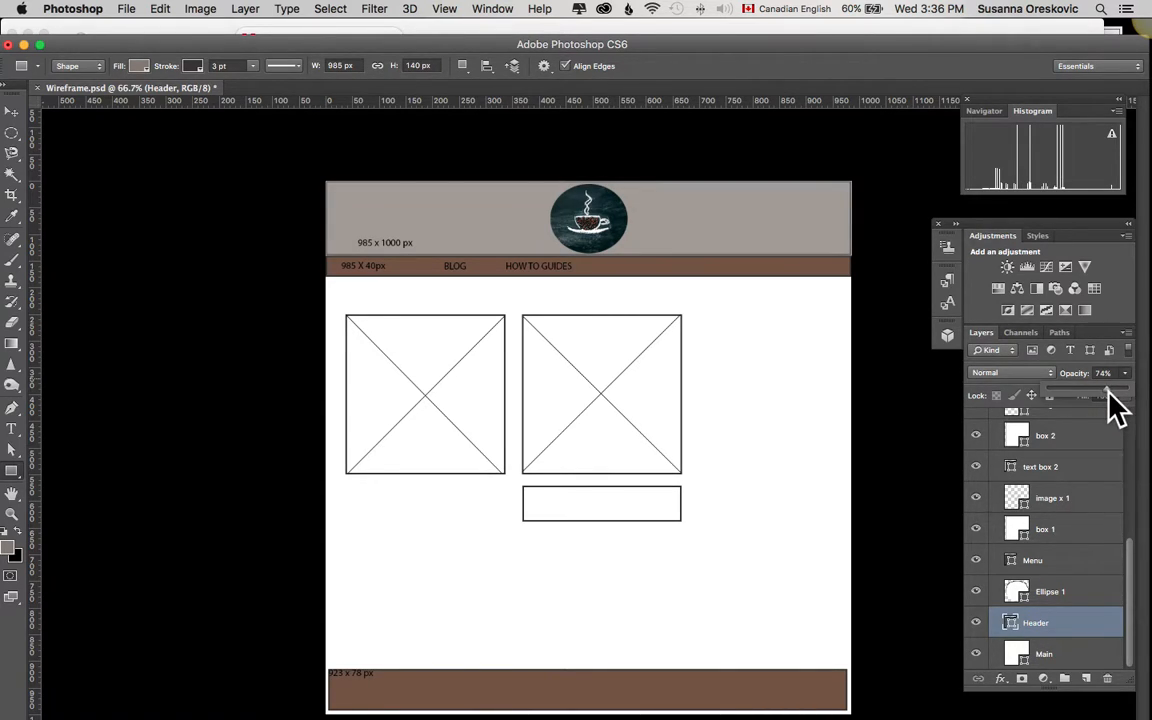
click(920, 395)
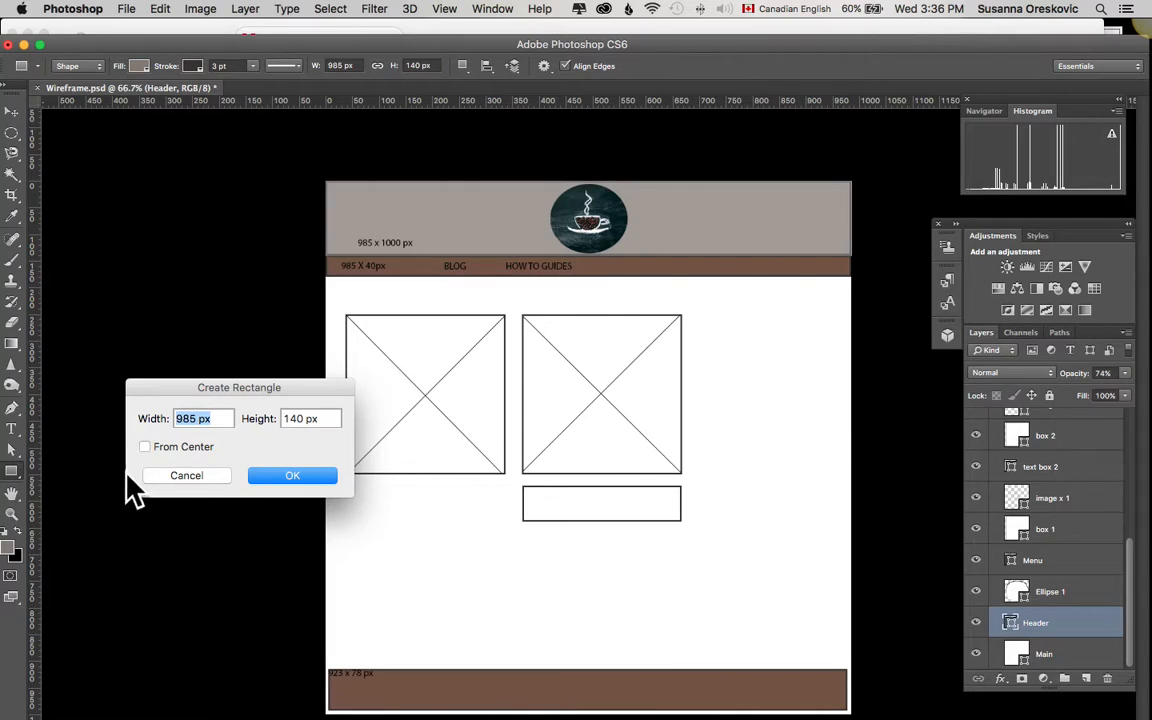
click(186, 475)
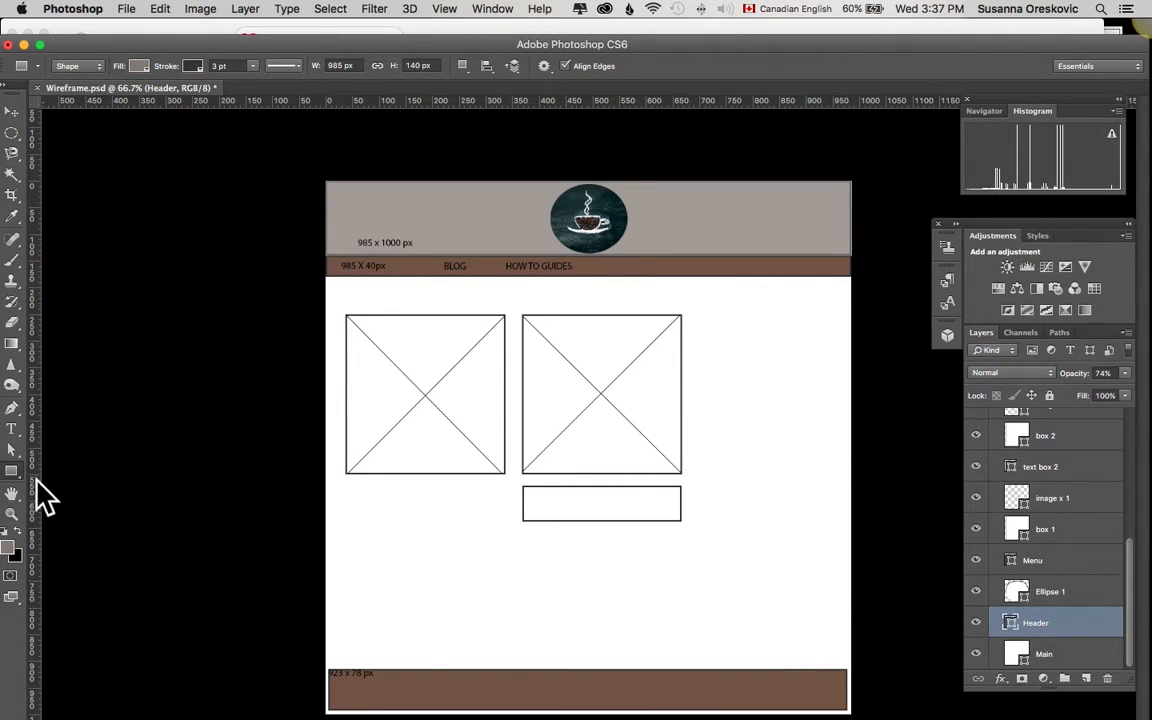
Step: Draw a gray rectangle about 159 x 62 px above the coffee image layer, in the empty page area beside the text box
scroll(1048, 533, up, 5)
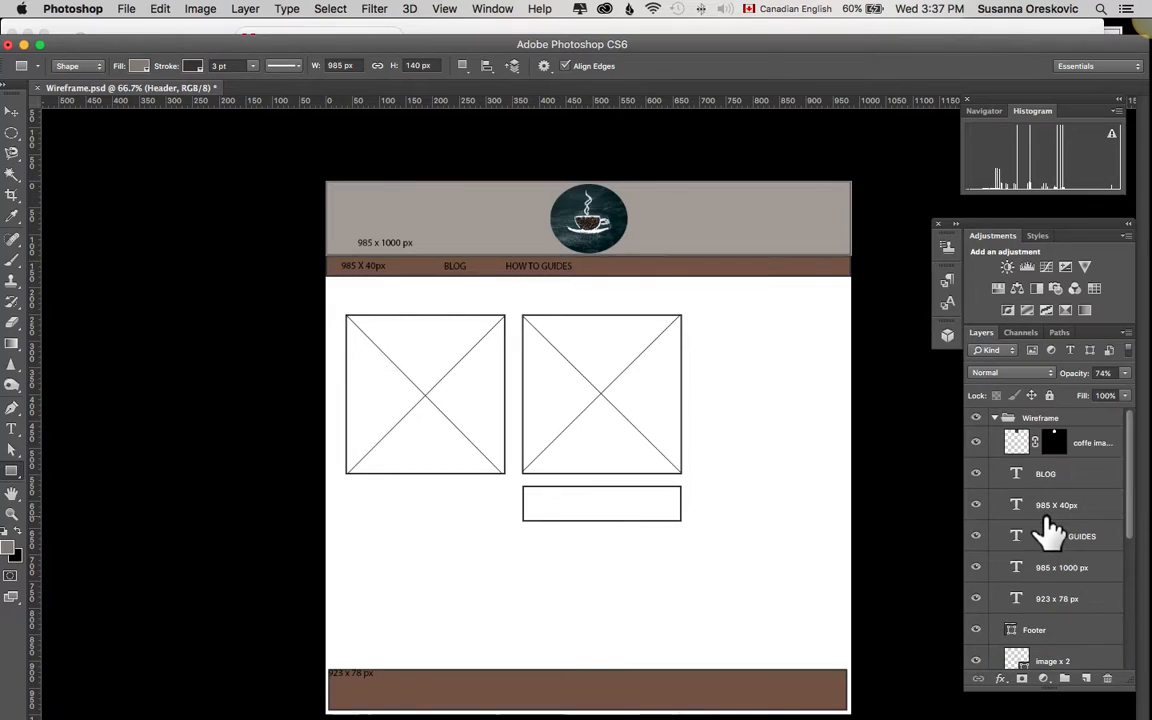
click(1105, 444)
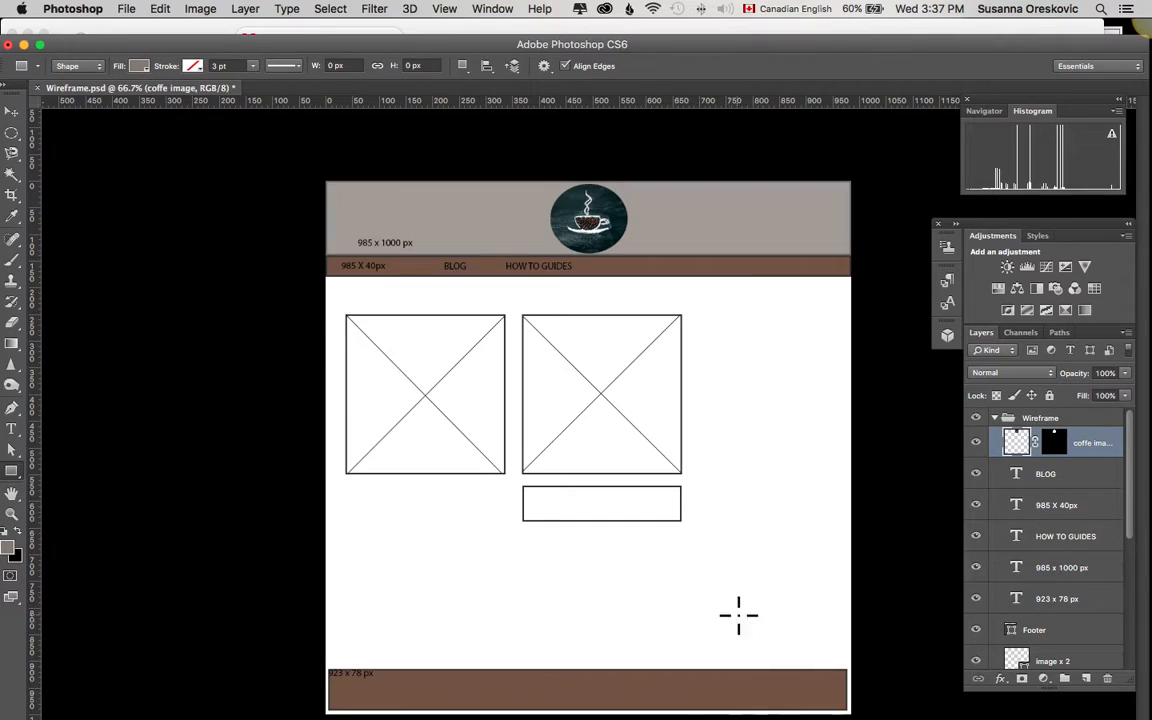
drag(755, 500, 840, 533)
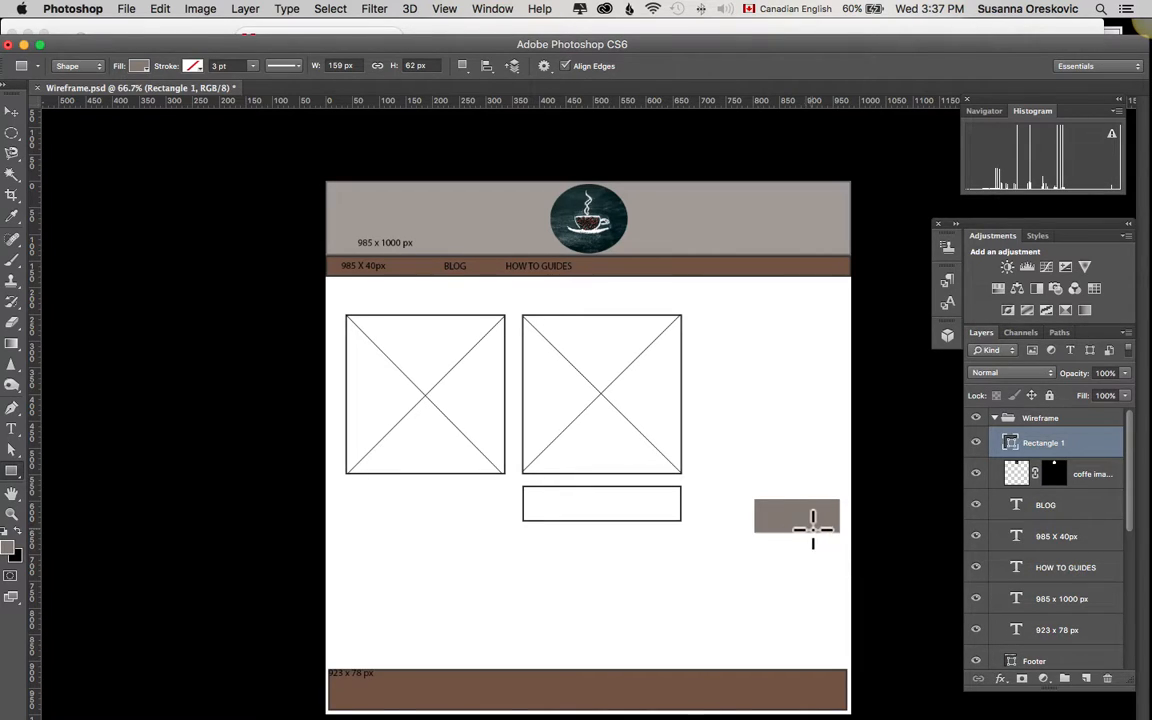
Step: Switch to Adobe Color in Firefox, copy the tan swatch's HEX value CCAA78, and return to Photoshop
mouse_move(699, 712)
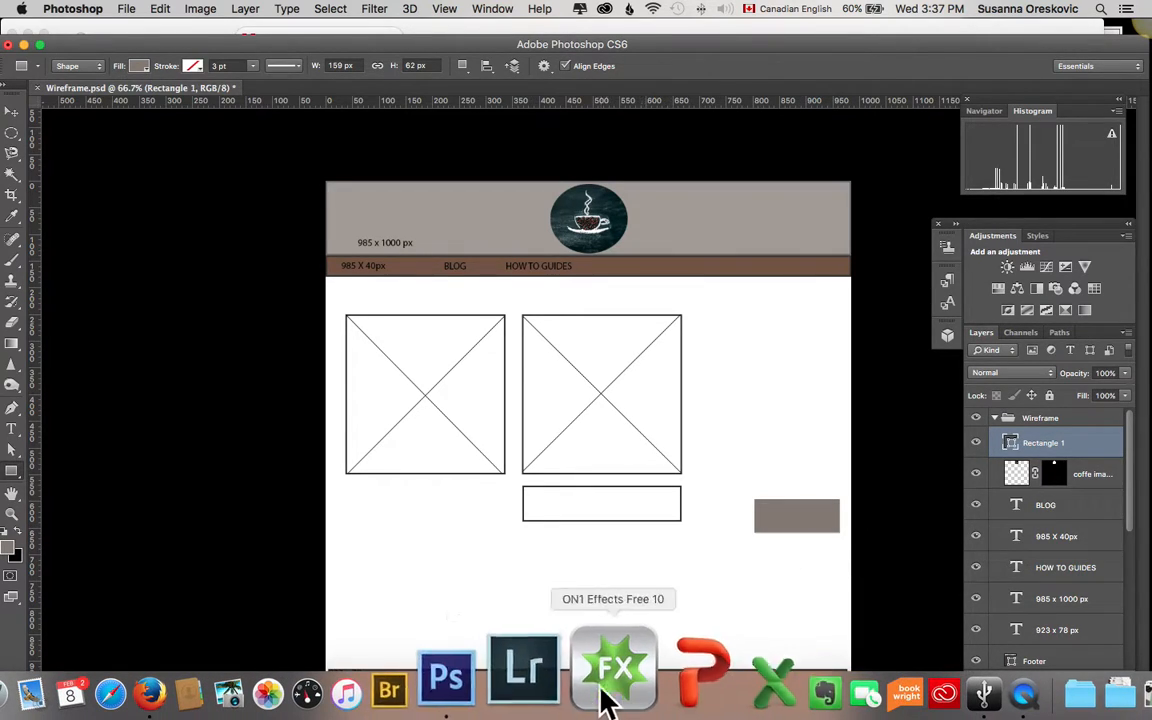
click(250, 688)
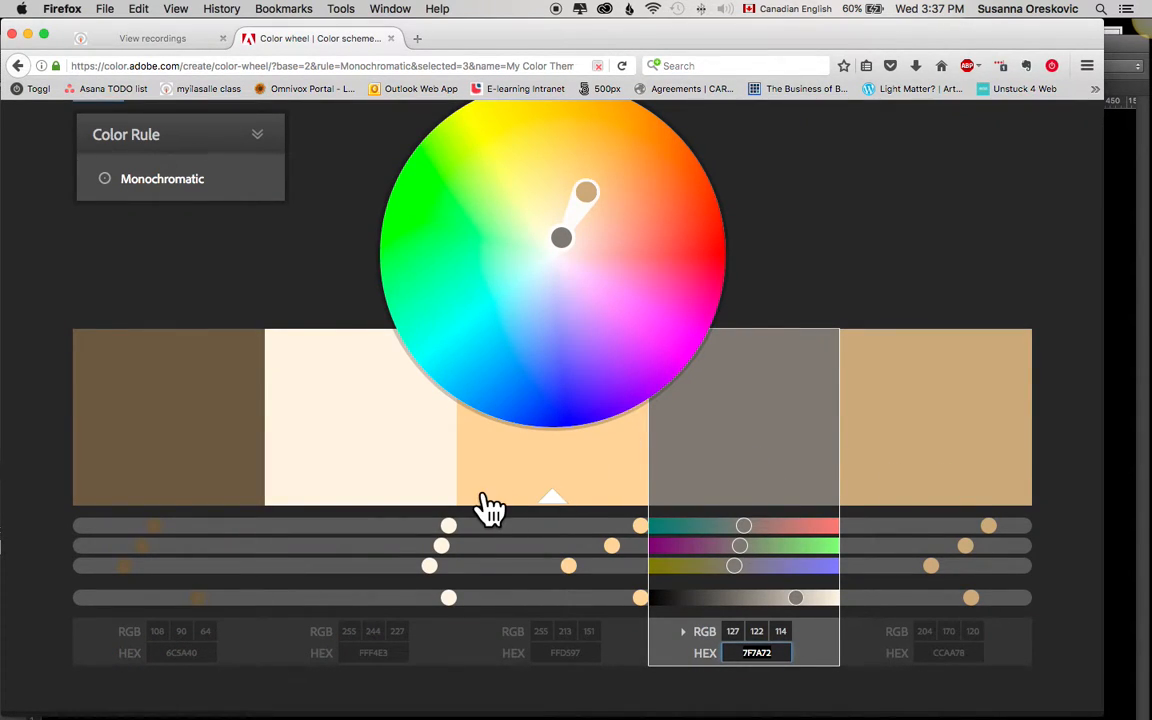
click(905, 463)
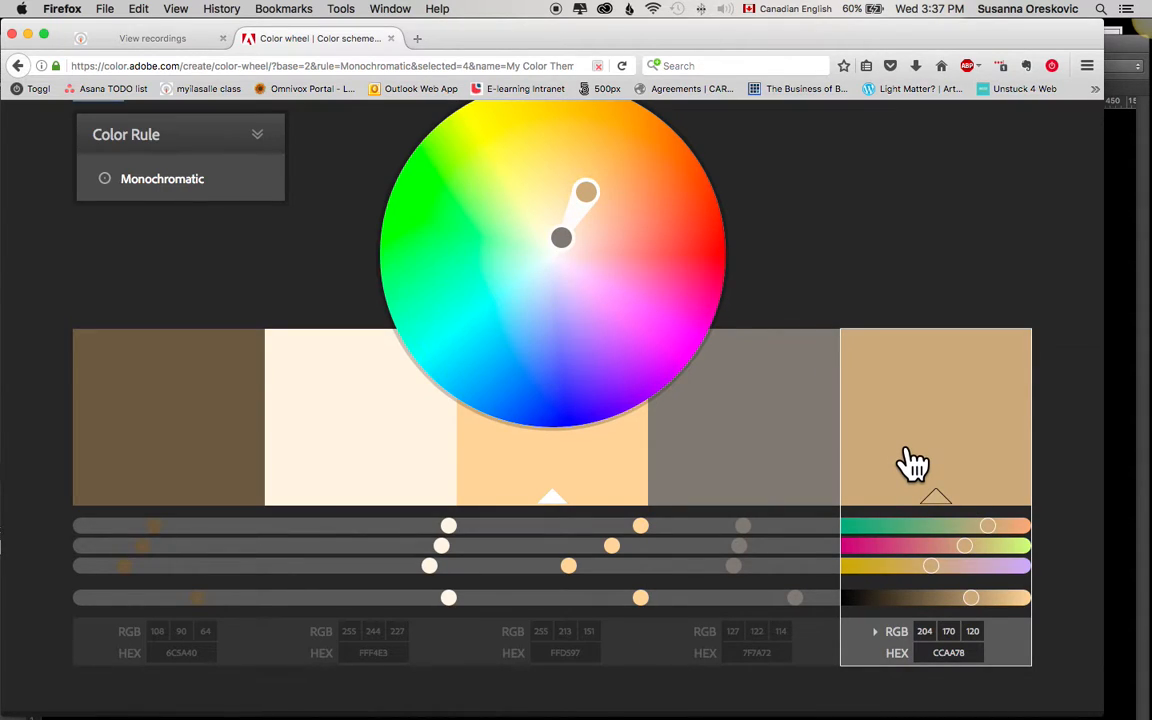
click(968, 652)
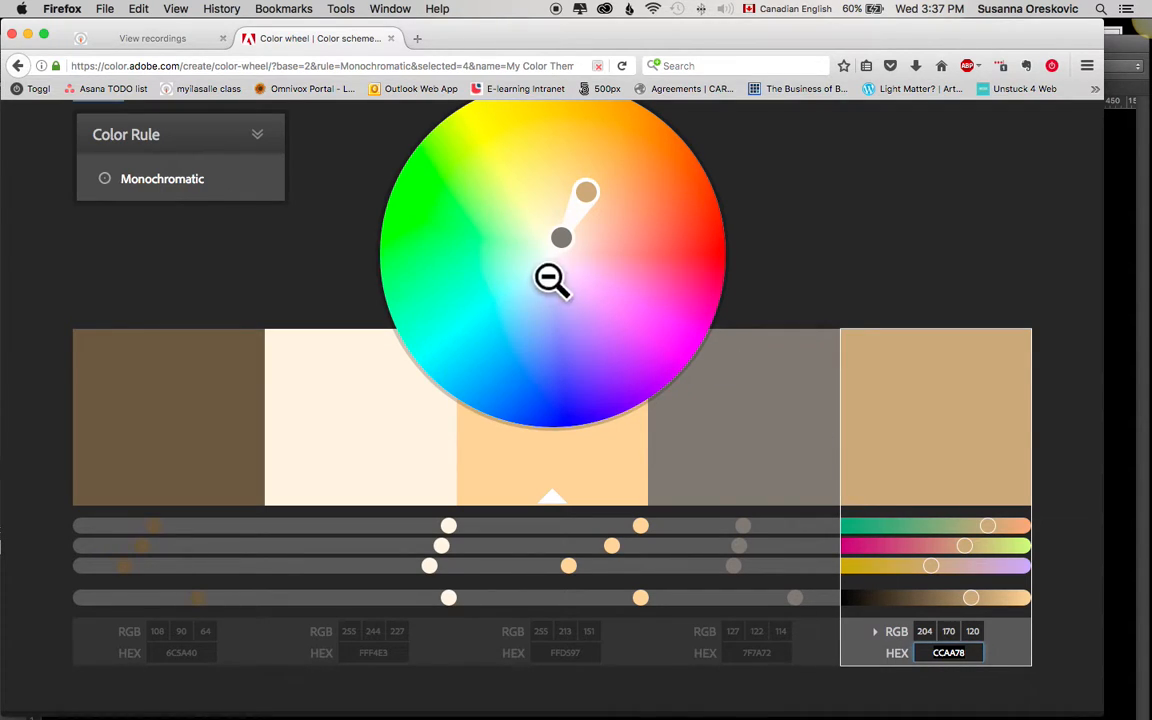
mouse_move(565, 705)
click(500, 675)
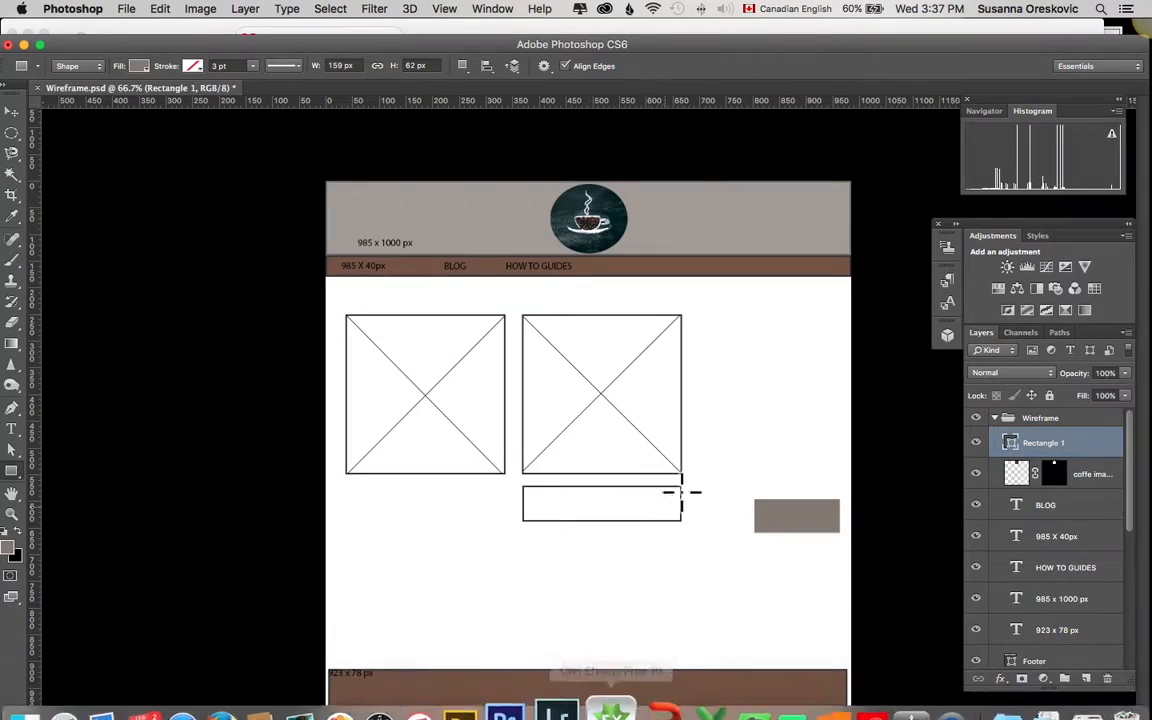
Step: Set the foreground color to the copied tan HEX value CCAA78
click(10, 548)
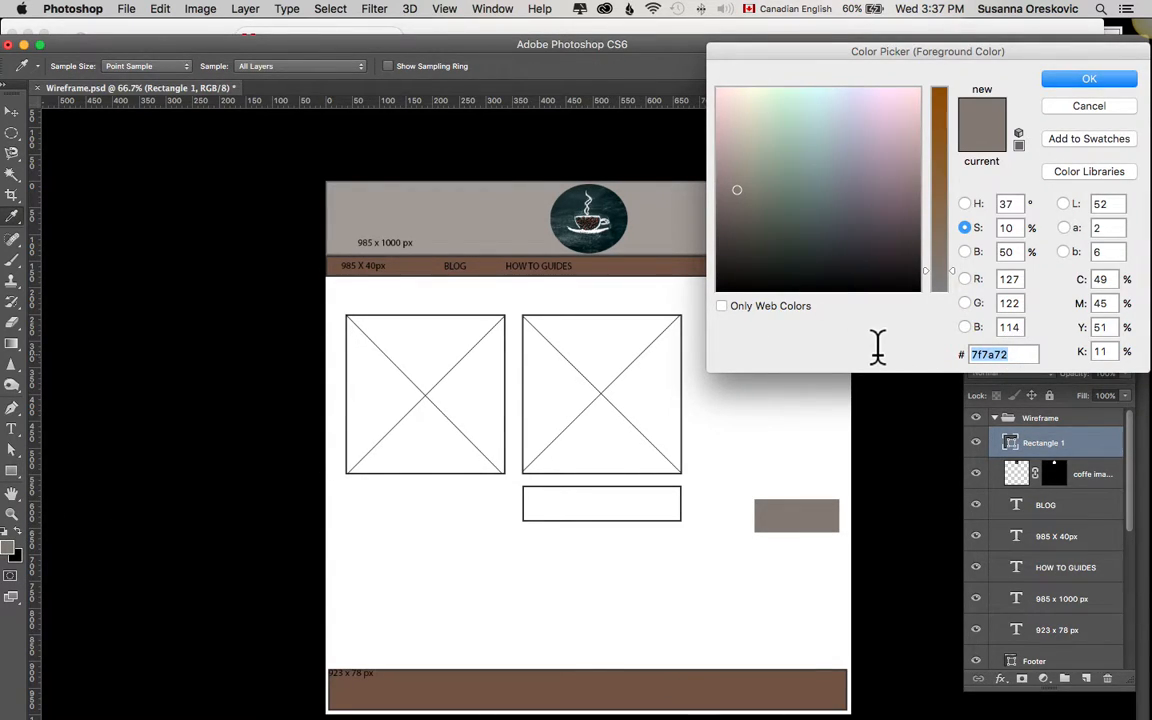
text(CCAA78)
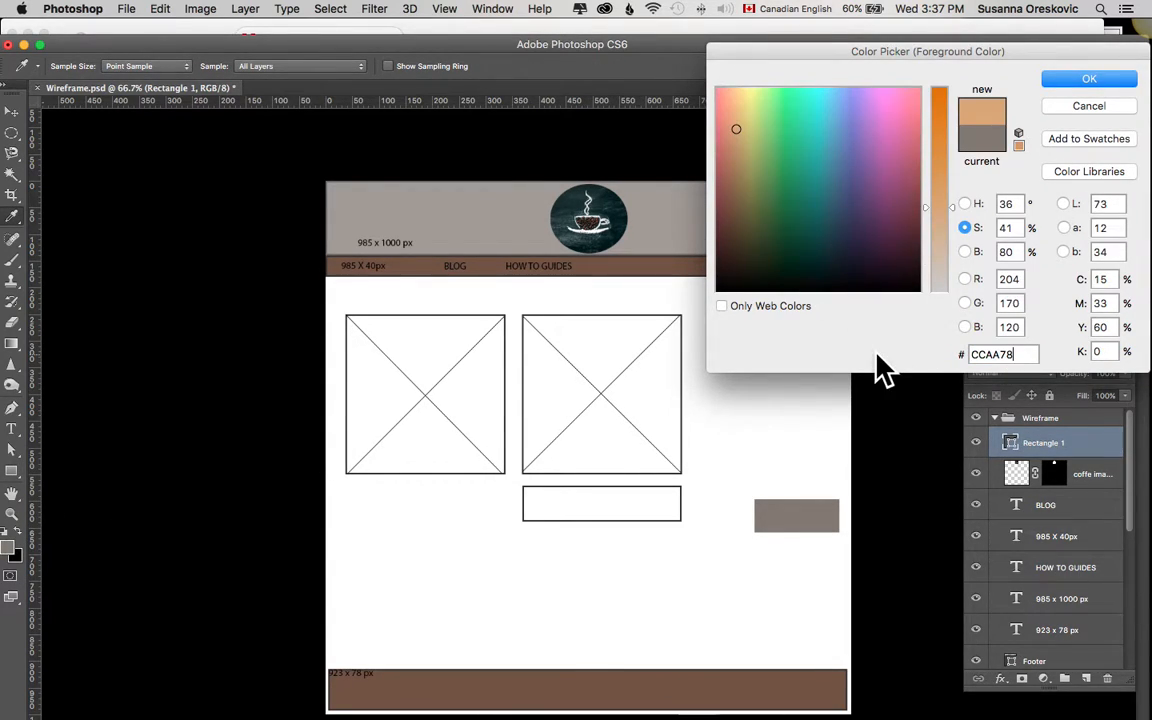
click(1063, 78)
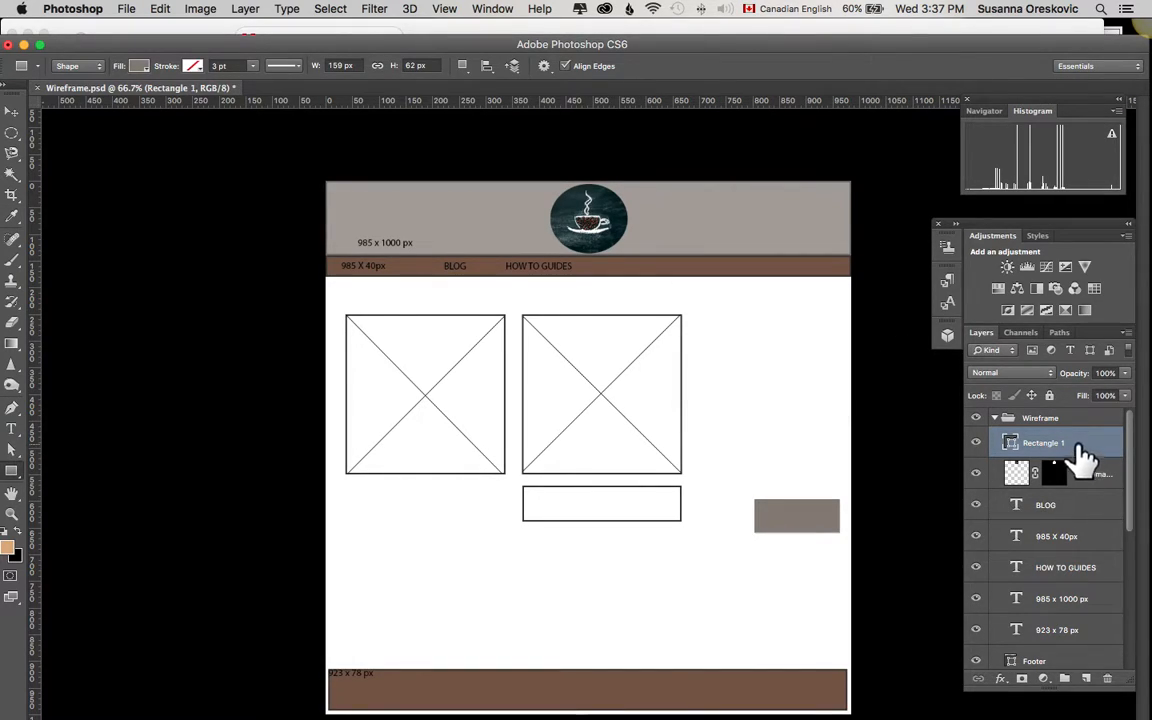
Step: Rename the Rectangle 1 layer to button and fill its shape with the recently used tan
double_click(1050, 443)
text(button)
key(Return)
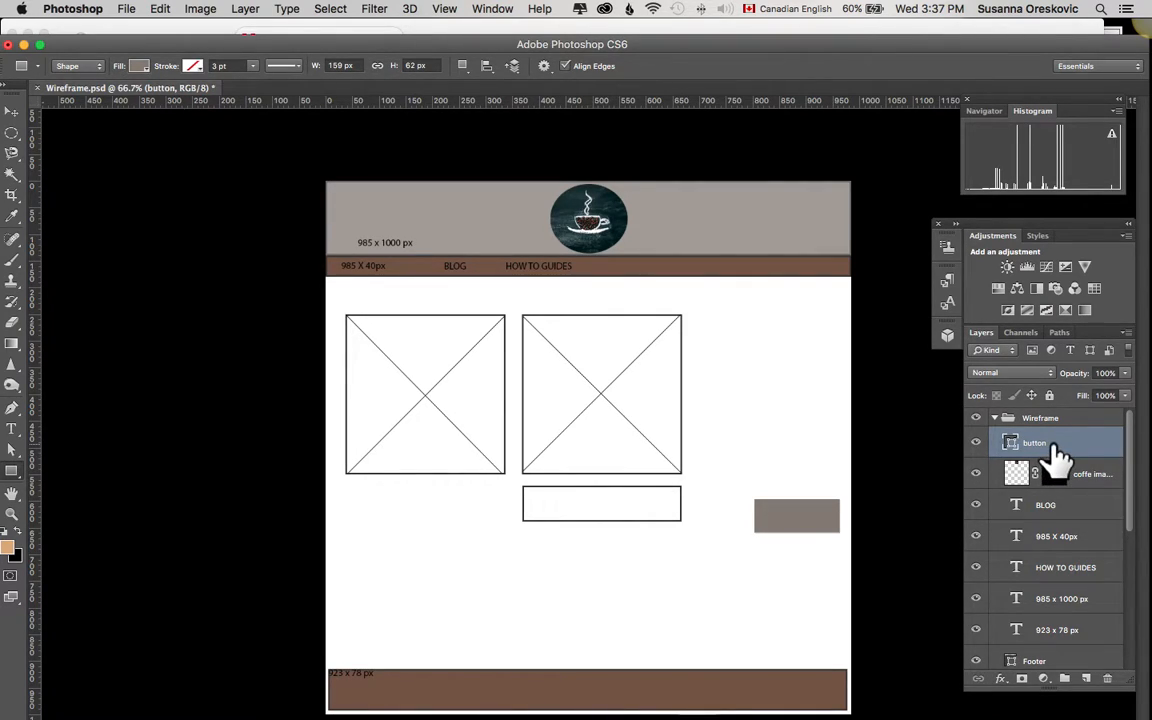
click(138, 66)
click(62, 142)
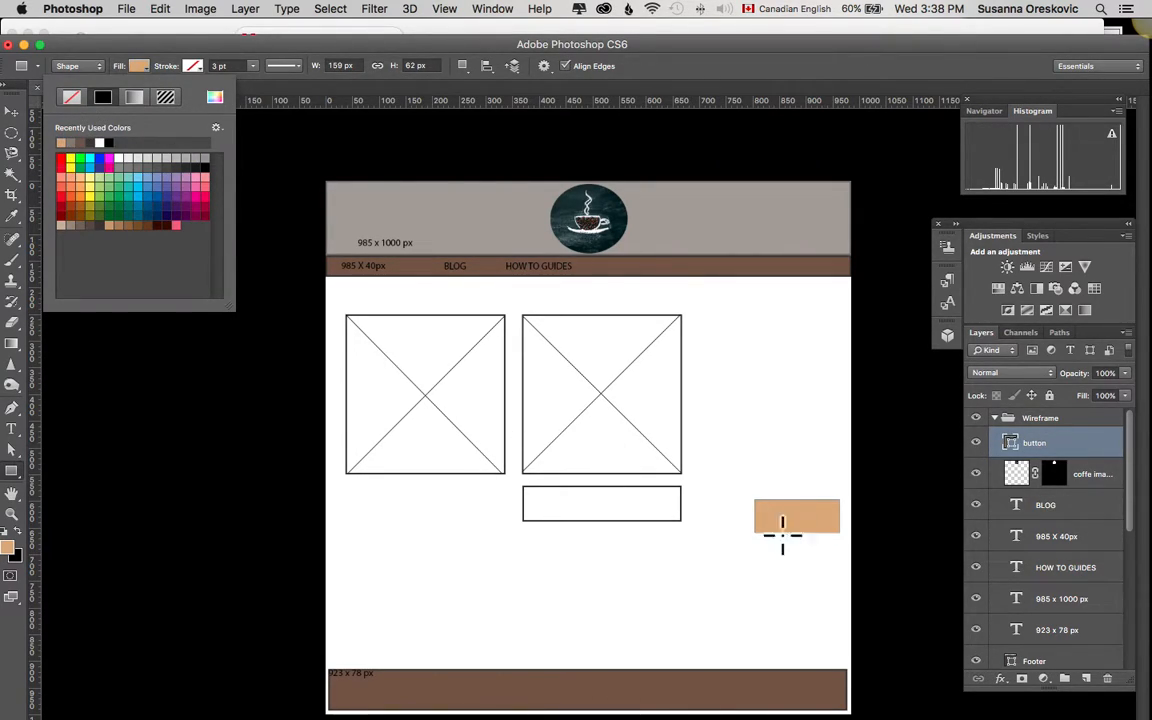
Step: Add the text "Subscribe now" inside the tan button shape and keep its text layer selected
click(12, 430)
click(12, 430)
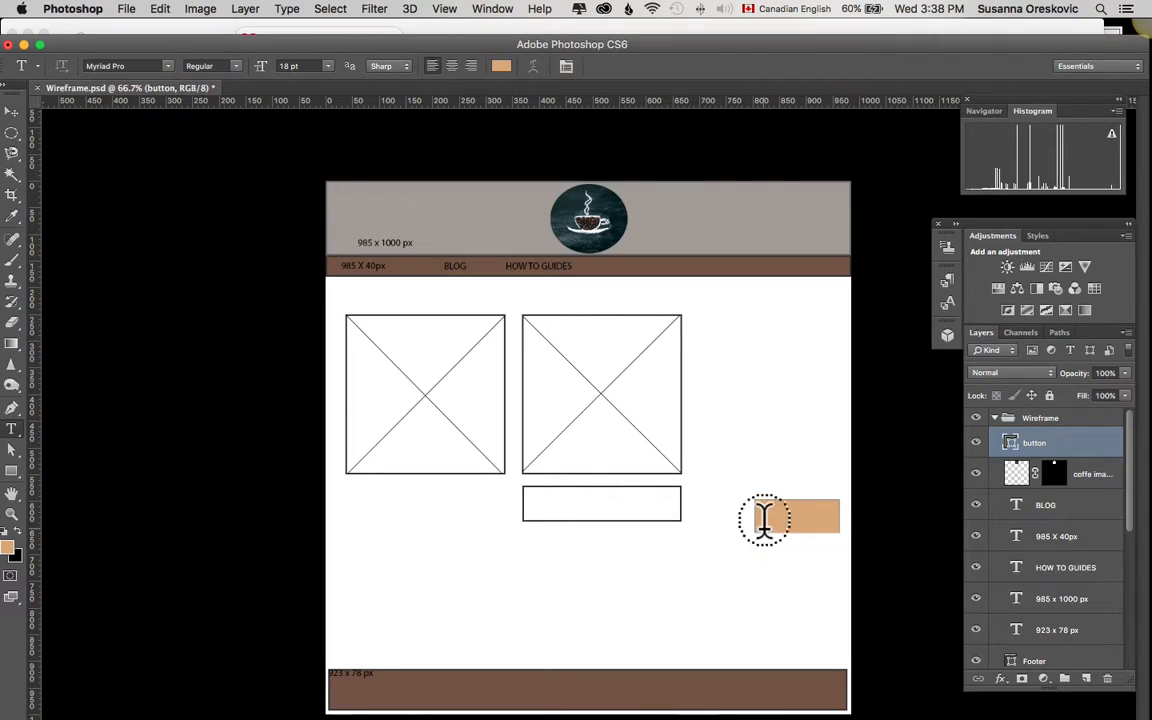
click(763, 520)
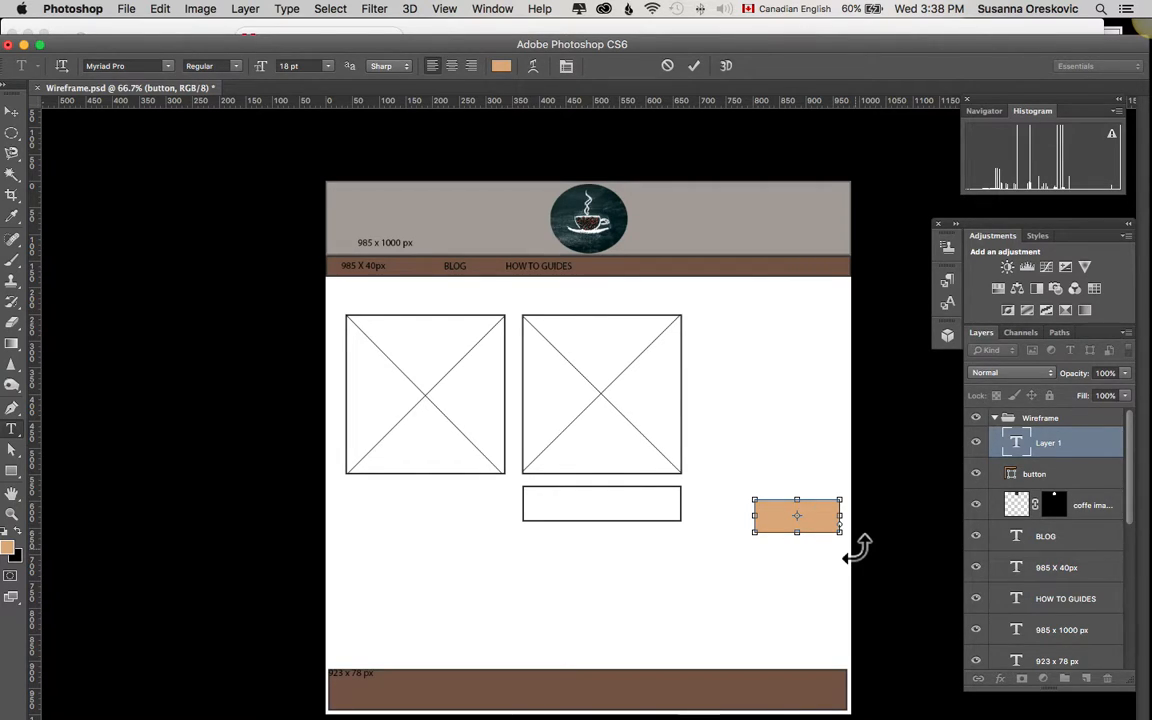
click(1078, 469)
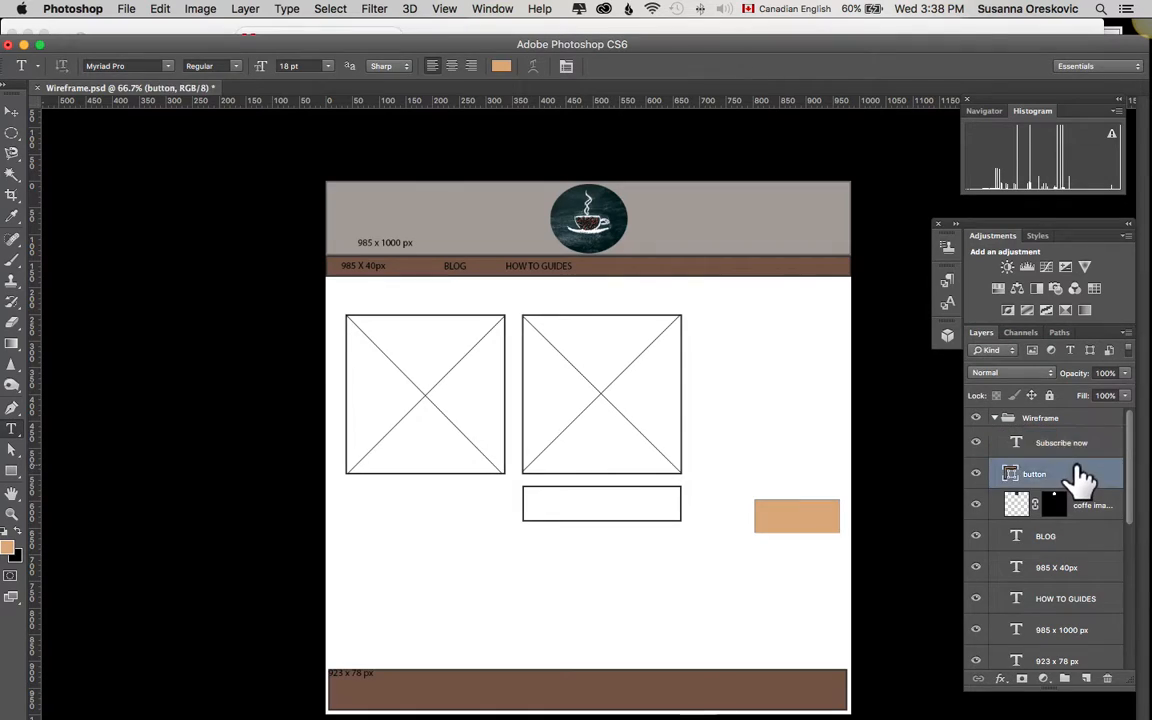
click(1059, 444)
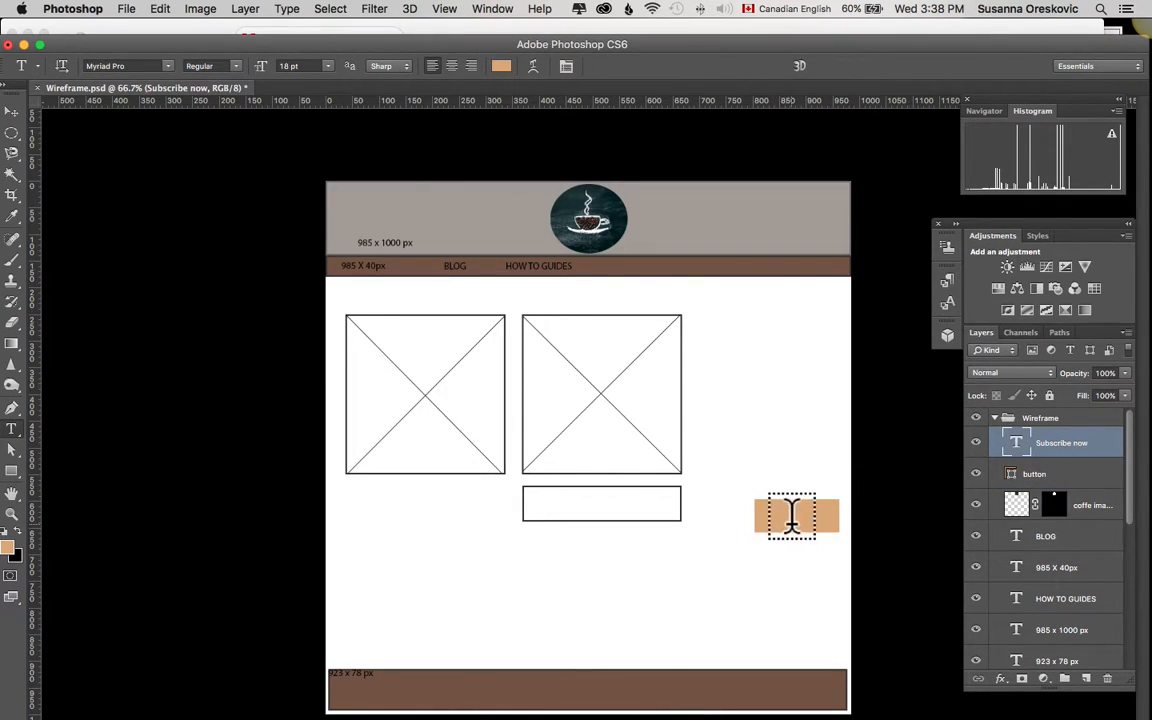
Step: Open the character settings and change the "Subscribe now" text to near-black 030202 at 24 pt
double_click(1015, 440)
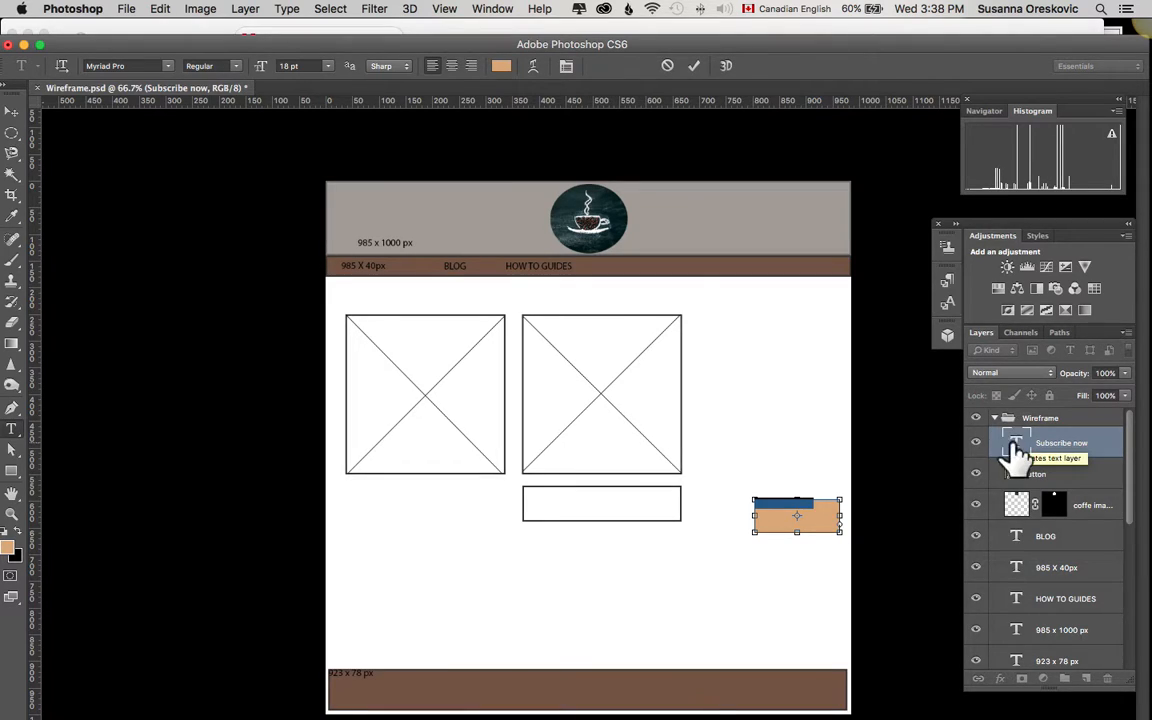
click(1017, 449)
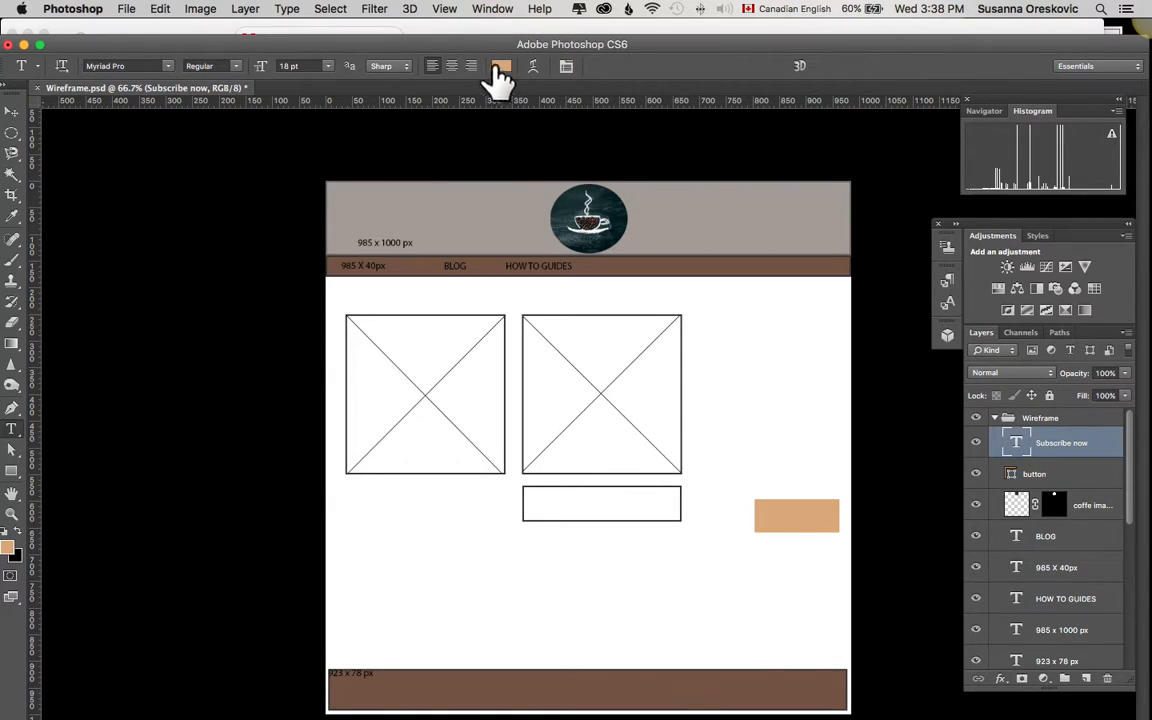
click(490, 10)
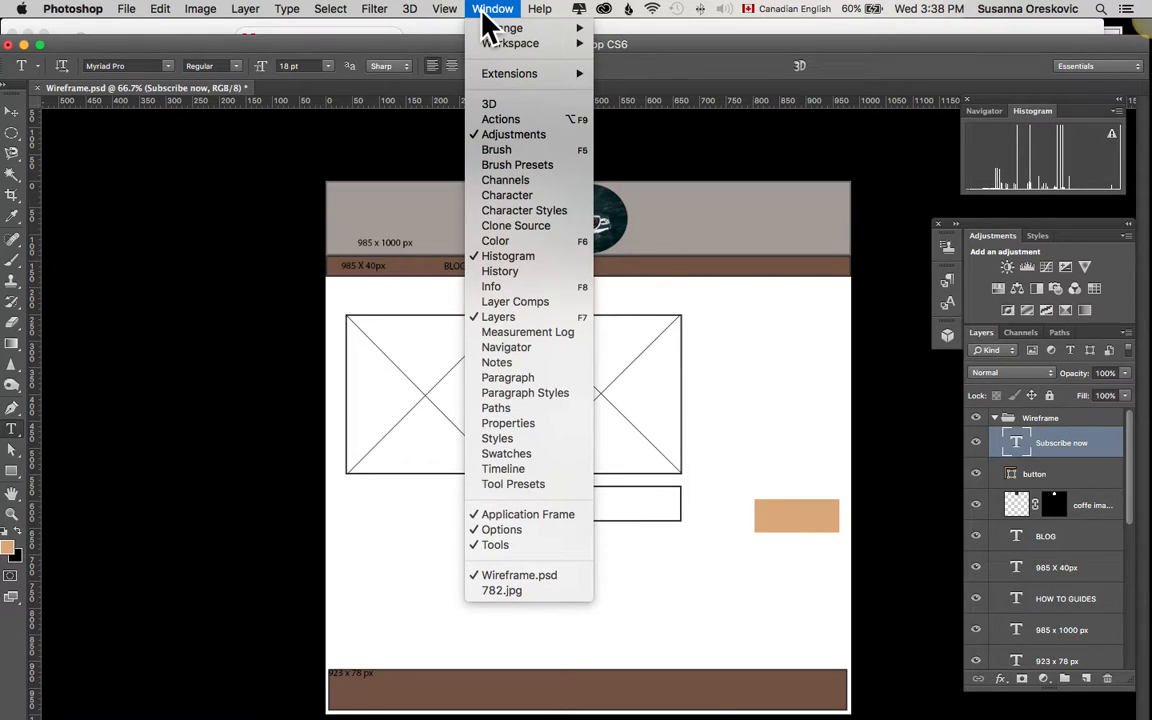
click(506, 196)
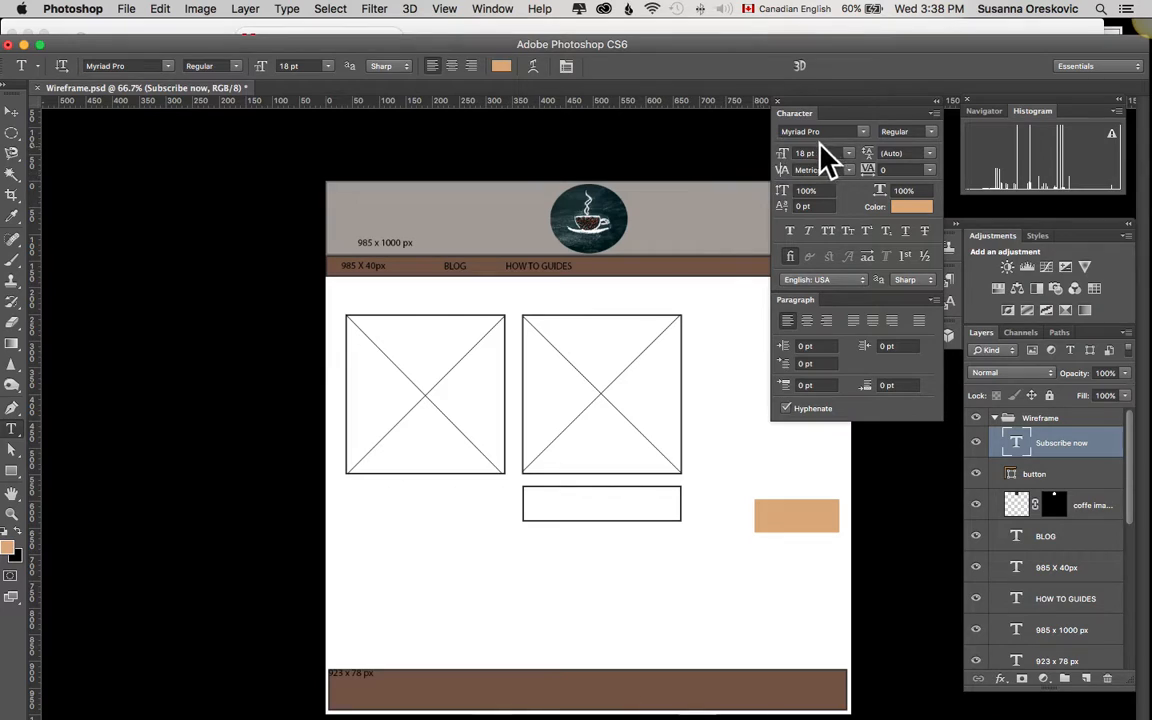
drag(843, 116, 224, 209)
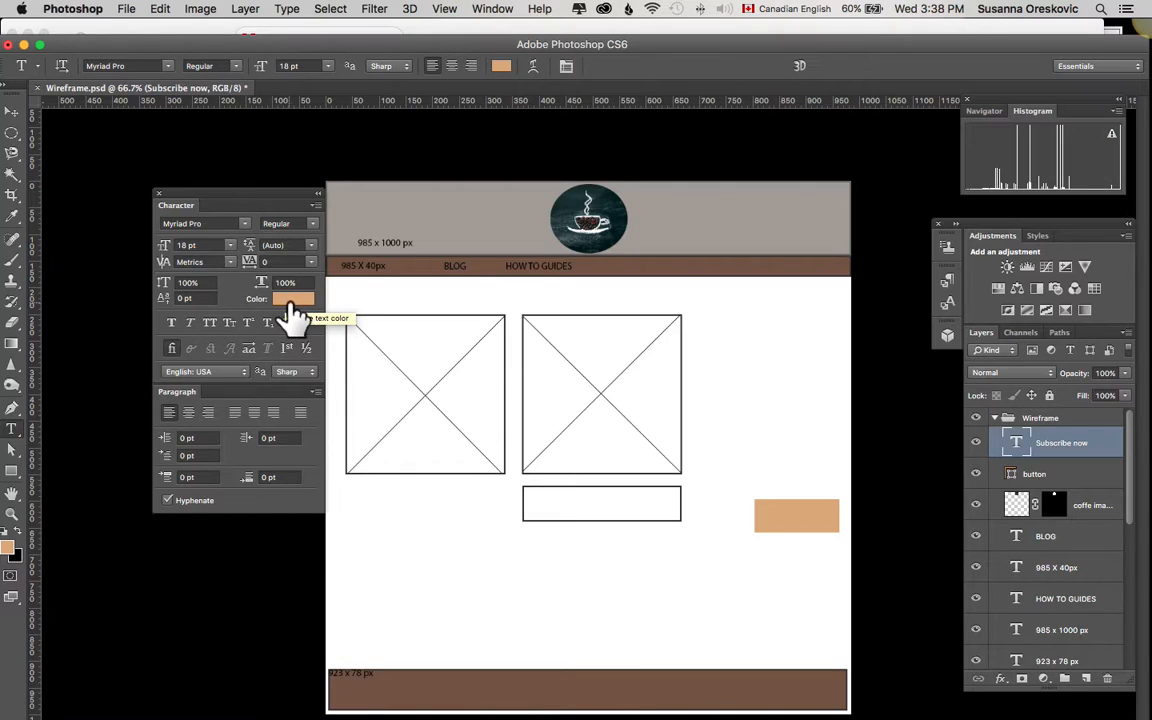
click(292, 306)
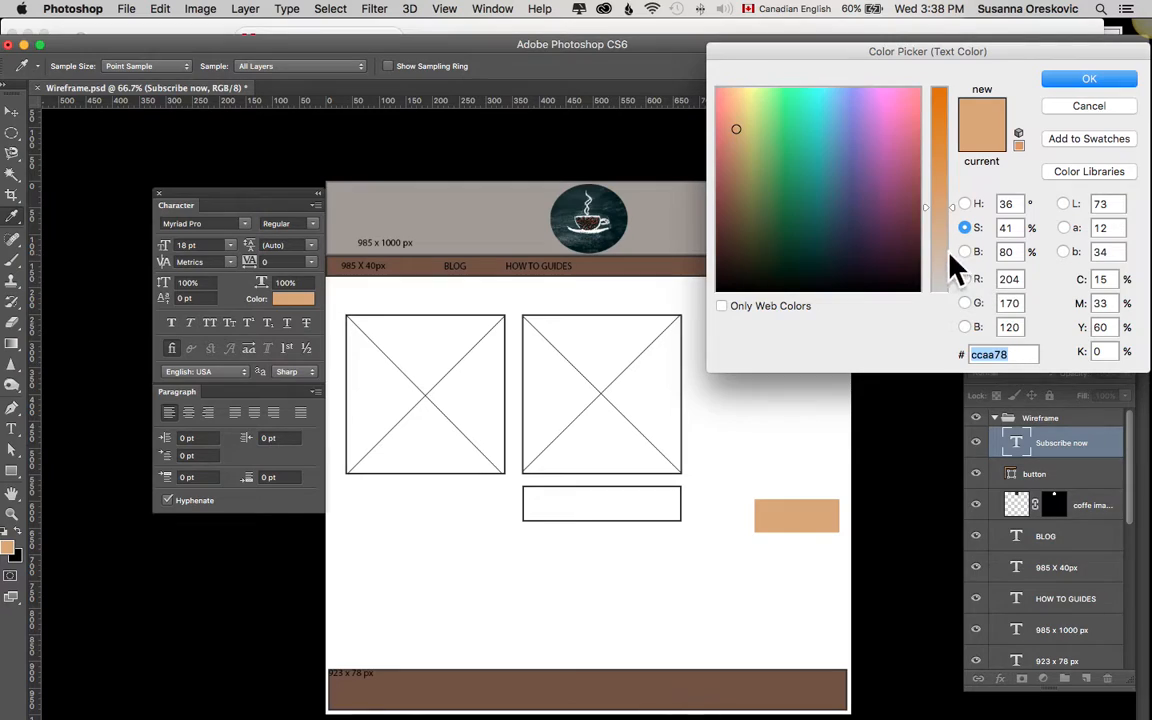
click(720, 286)
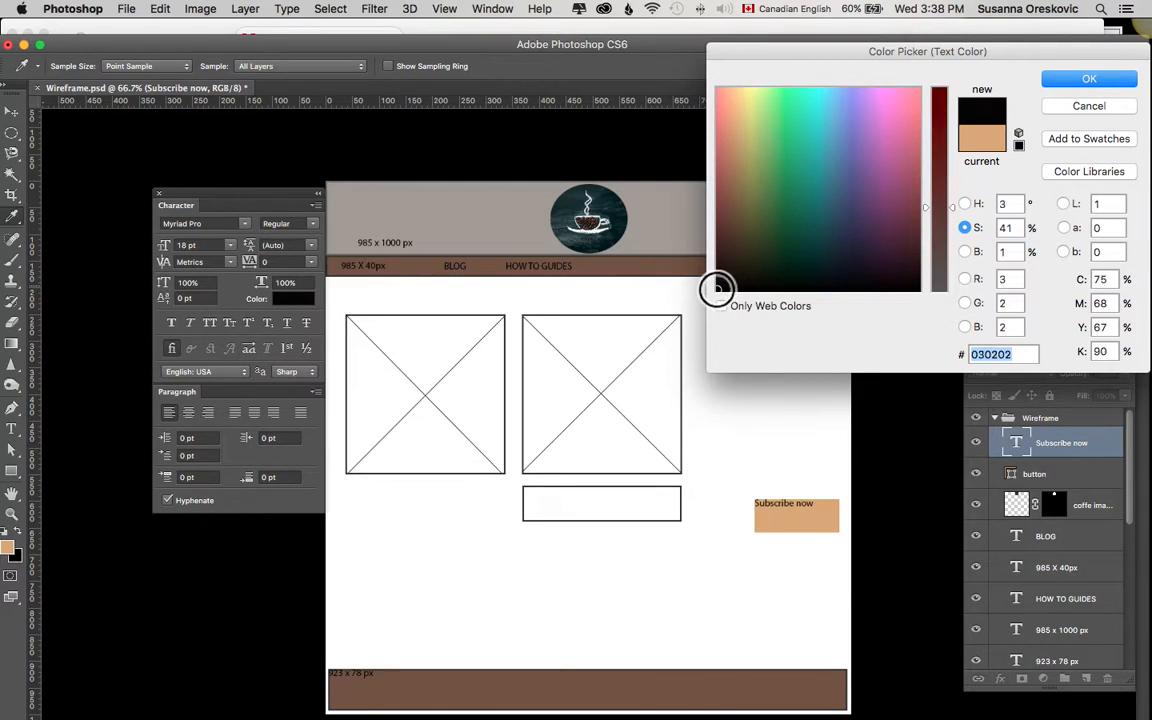
click(1053, 77)
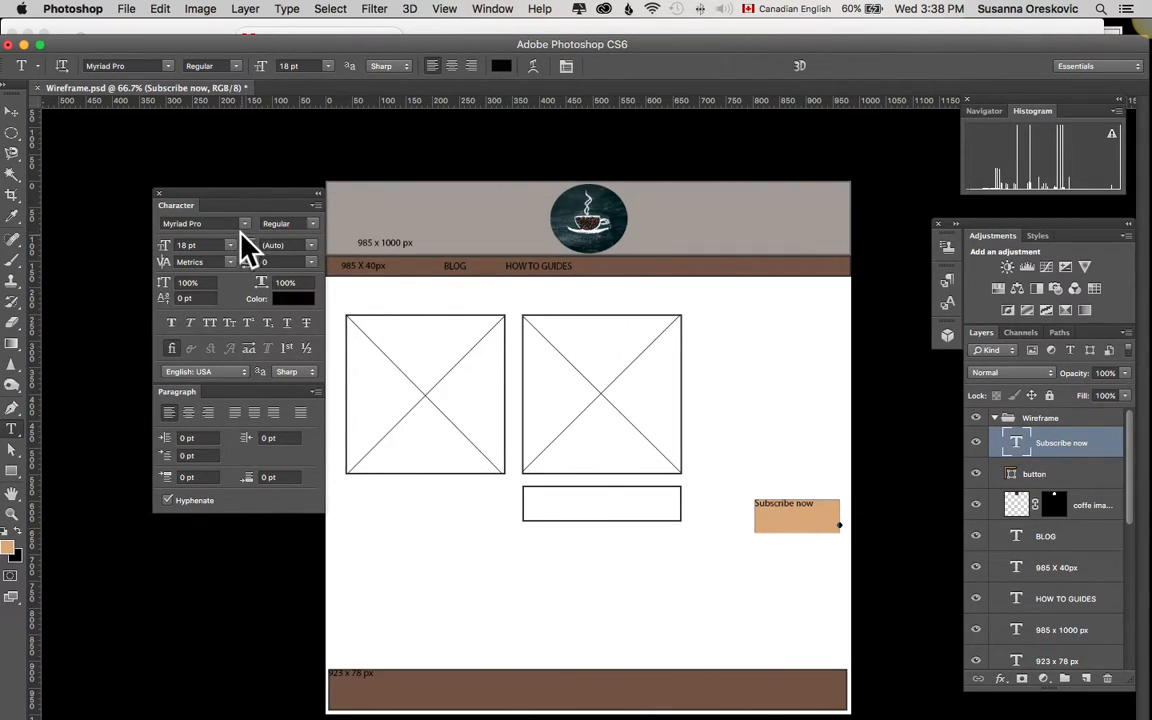
click(230, 246)
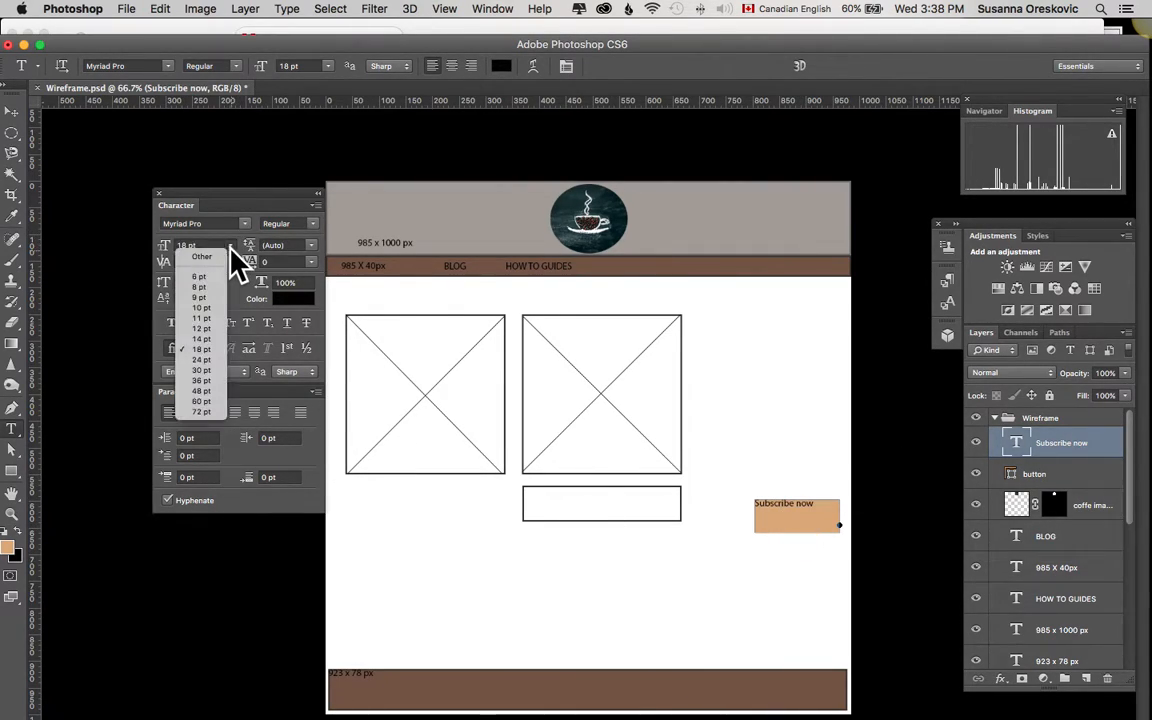
click(204, 360)
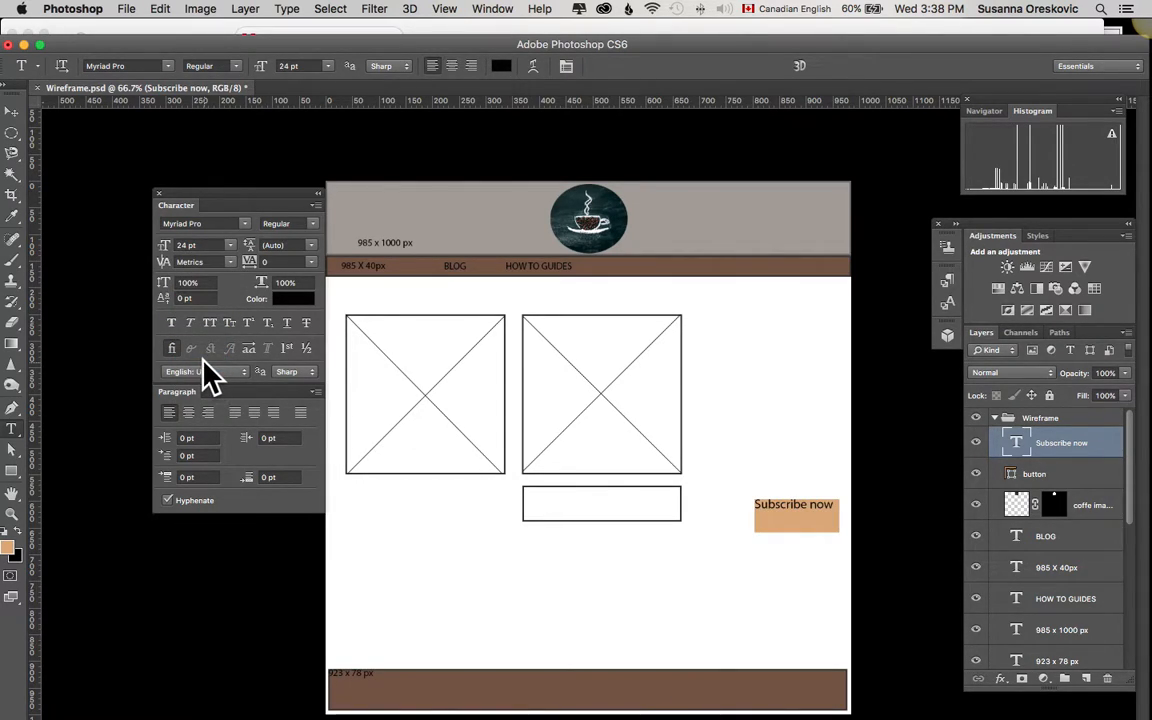
Step: Transform the "Subscribe now" text box to about 90.87% width and 104.54% height, shifting it down within the button
click(12, 111)
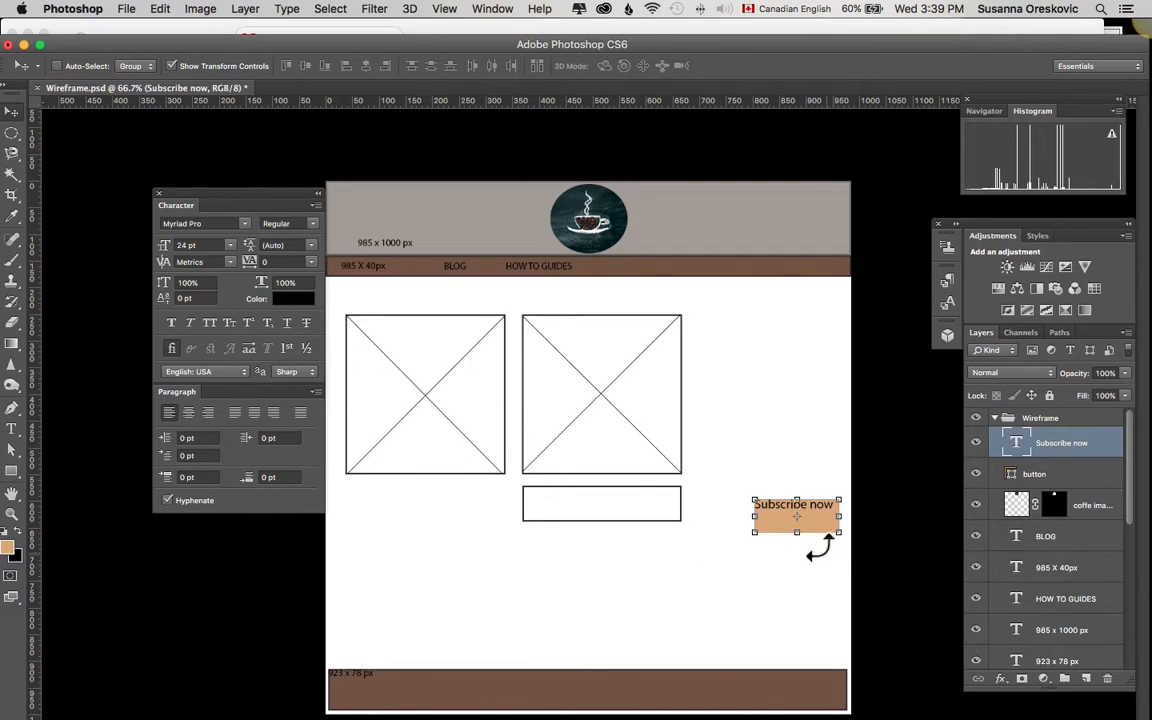
mouse_move(775, 521)
mouse_down()
mouse_move(783, 530)
mouse_move(752, 508)
mouse_move(767, 517)
mouse_up()
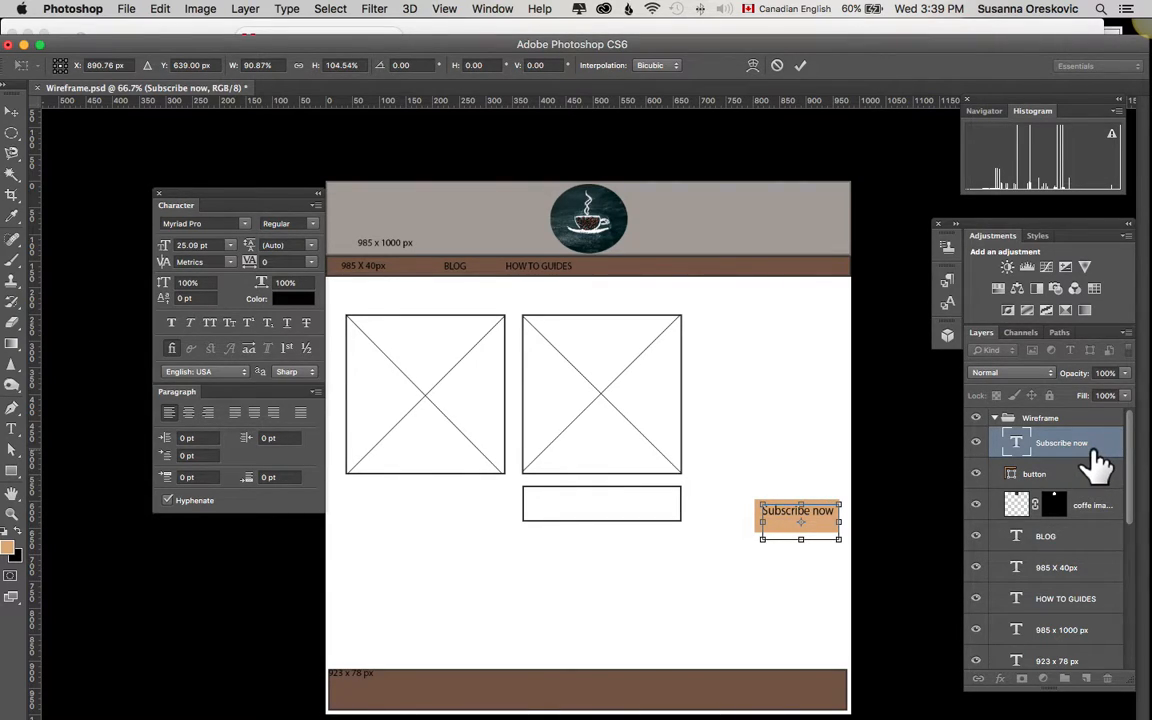
key(Return)
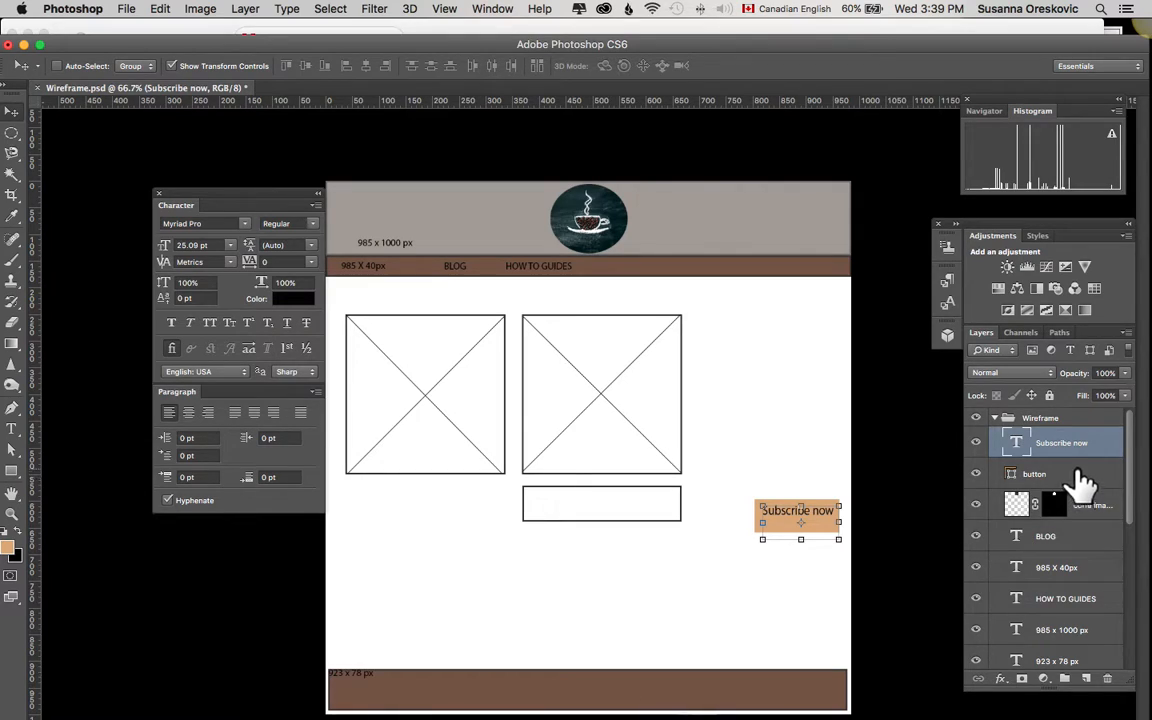
Step: Select the coffee image layer and hide the character and paragraph settings
click(1081, 483)
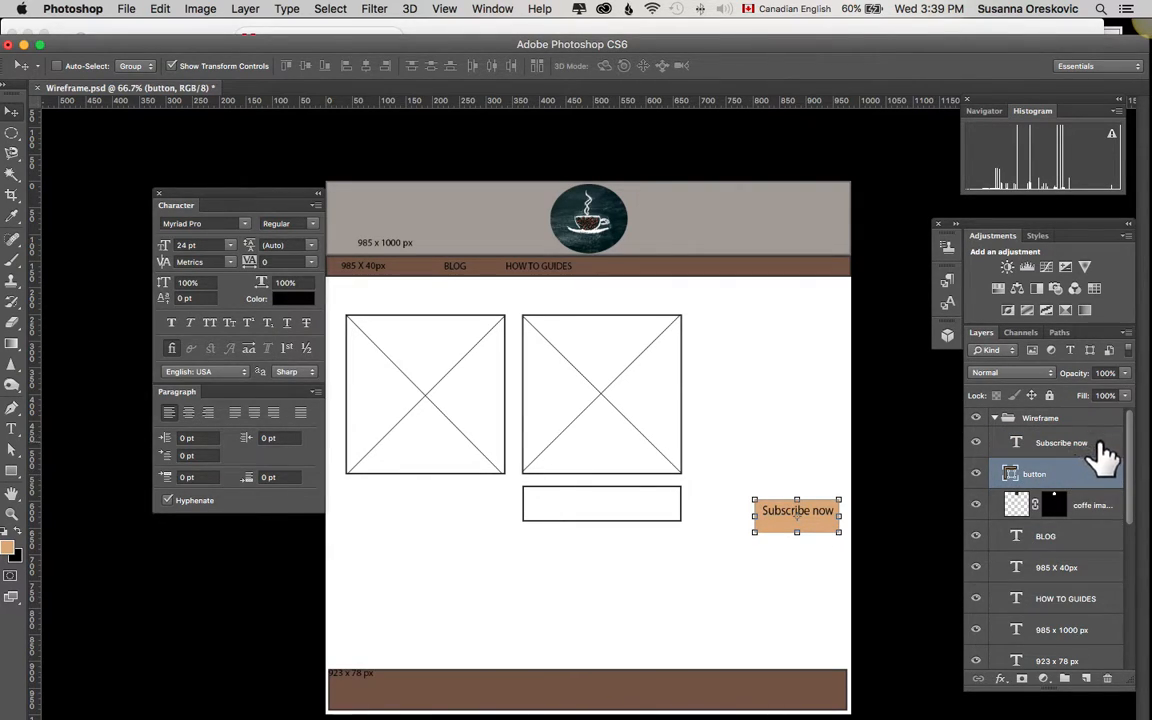
click(1103, 514)
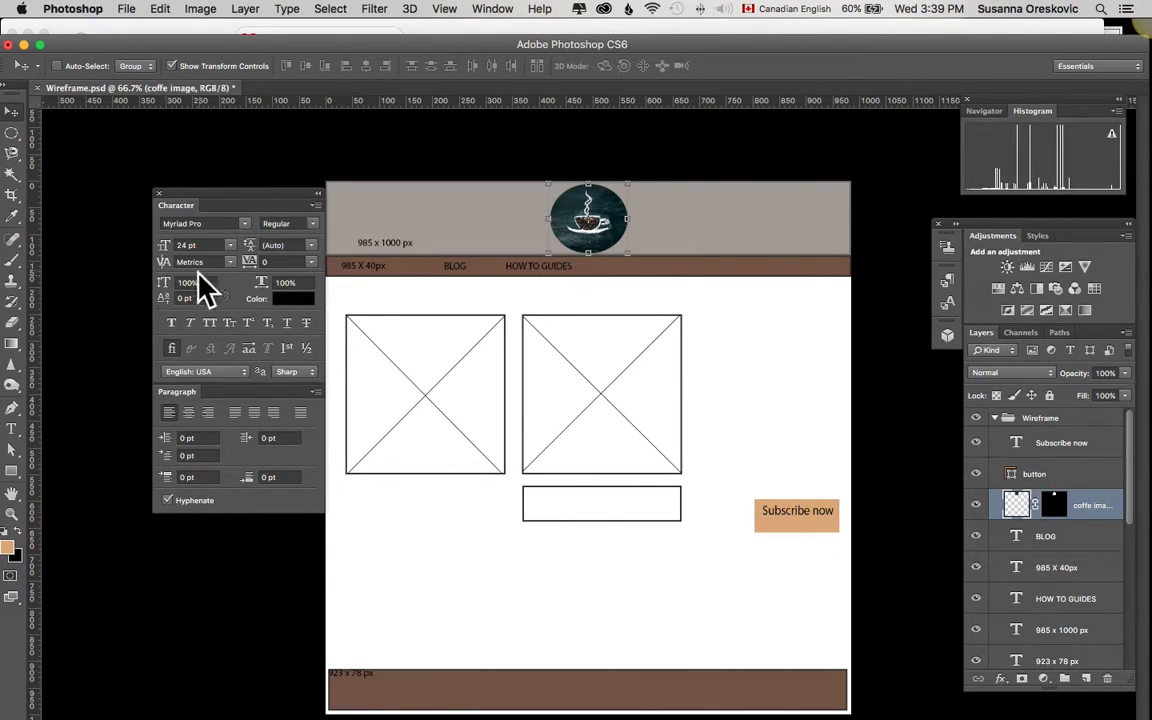
click(159, 194)
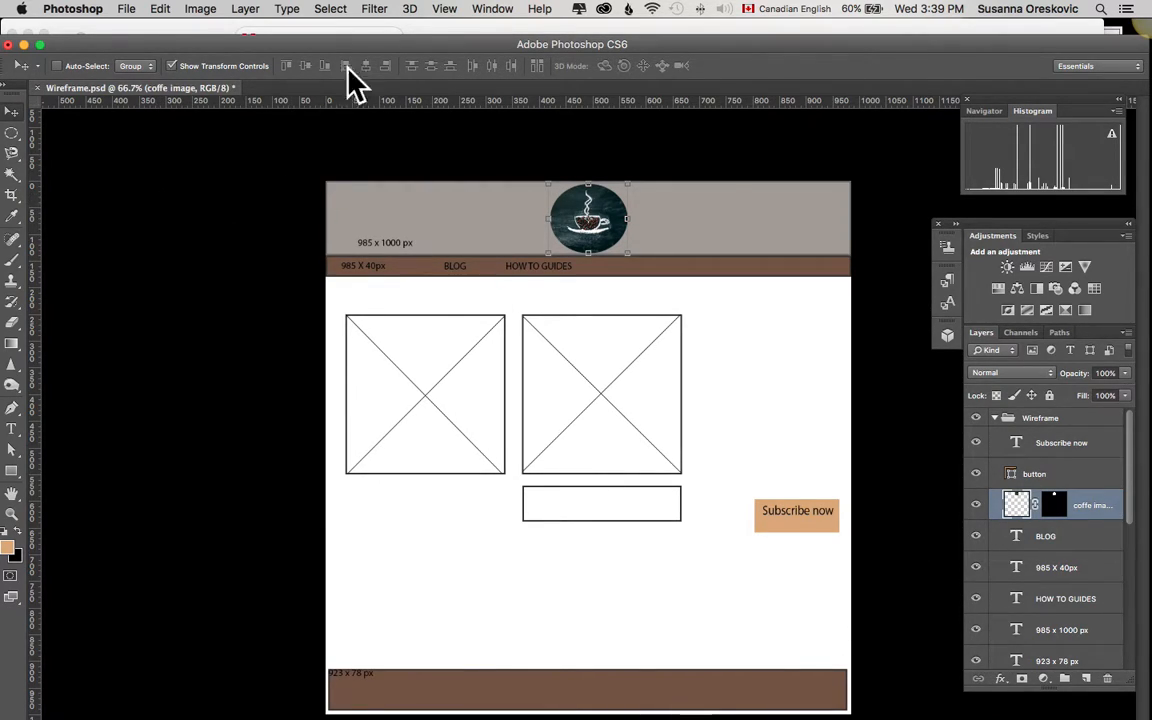